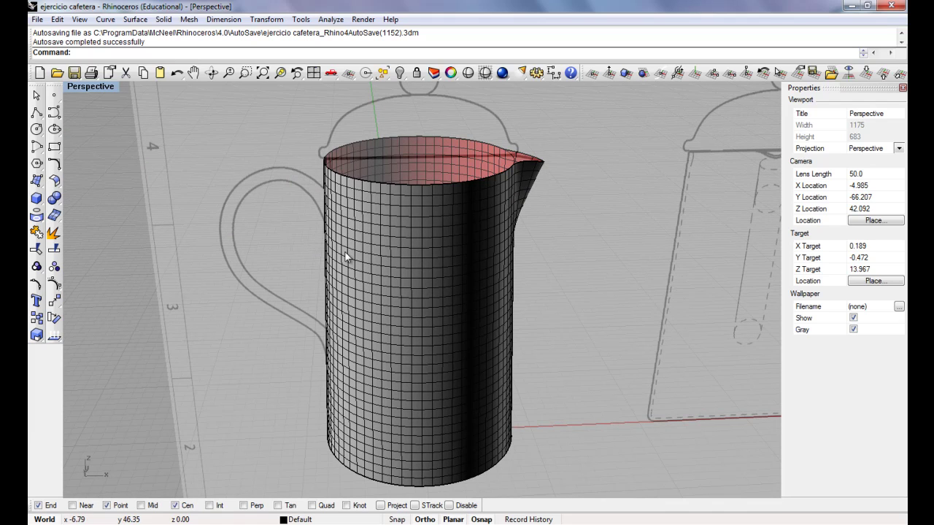
Hide the jug body surface in the maximized Front view so the reference drawing is uncovered
{"action": "right_click_drag", "start_coordinate": [325, 245], "coordinate": [146, 146]}
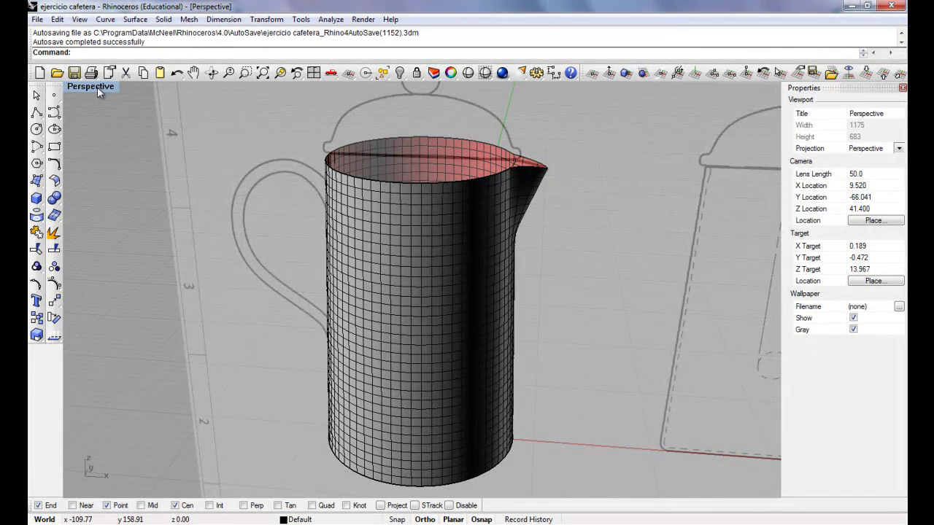
{"action": "double_click", "coordinate": [97, 86]}
{"action": "right_click_drag", "start_coordinate": [225, 413], "coordinate": [290, 359]}
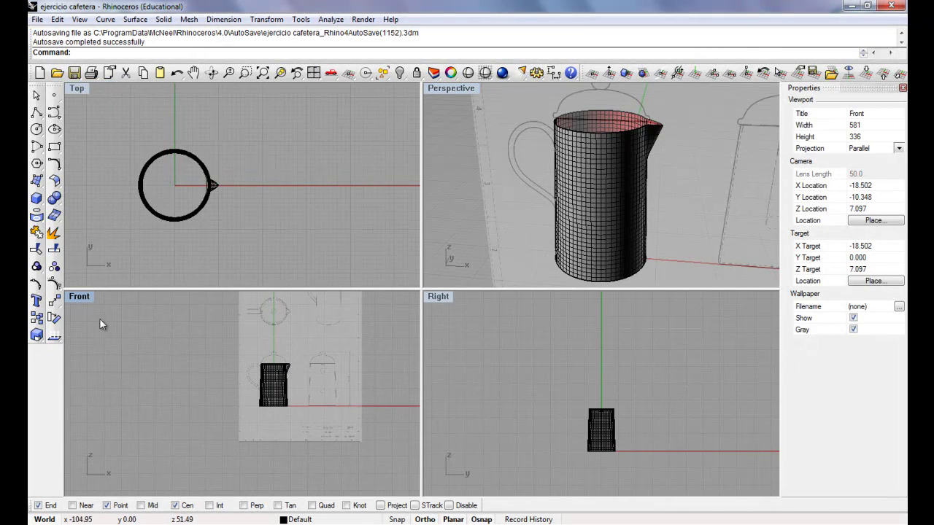
{"action": "scroll", "coordinate": [258, 369], "scroll_direction": "up", "scroll_amount": 5}
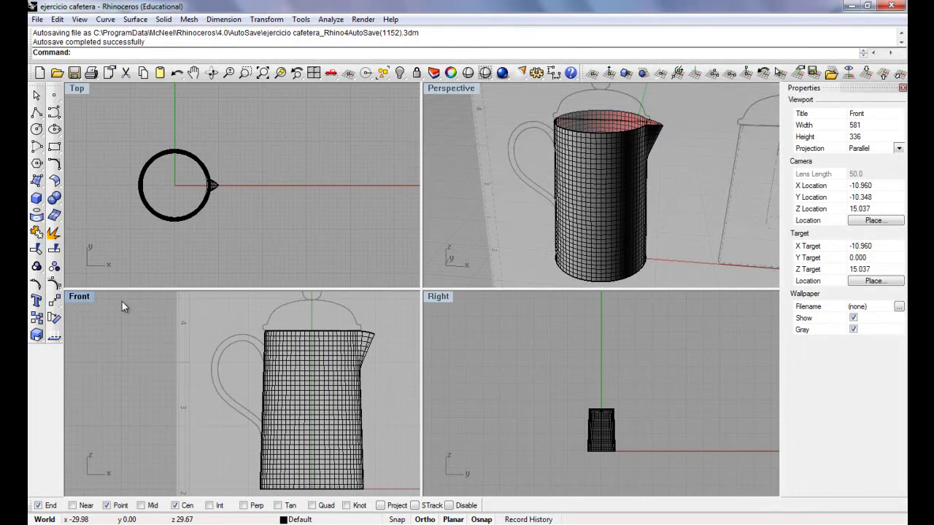
{"action": "double_click", "coordinate": [80, 297]}
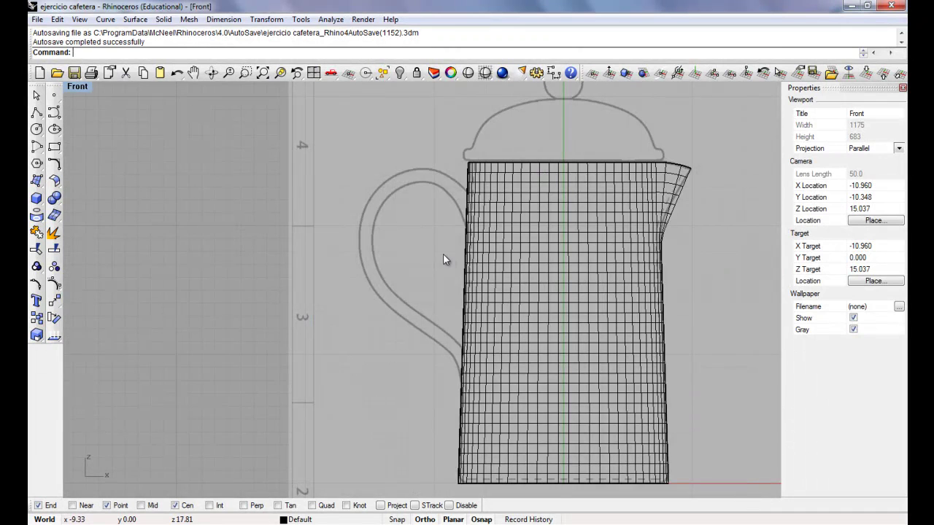
{"action": "left_click", "coordinate": [586, 202]}
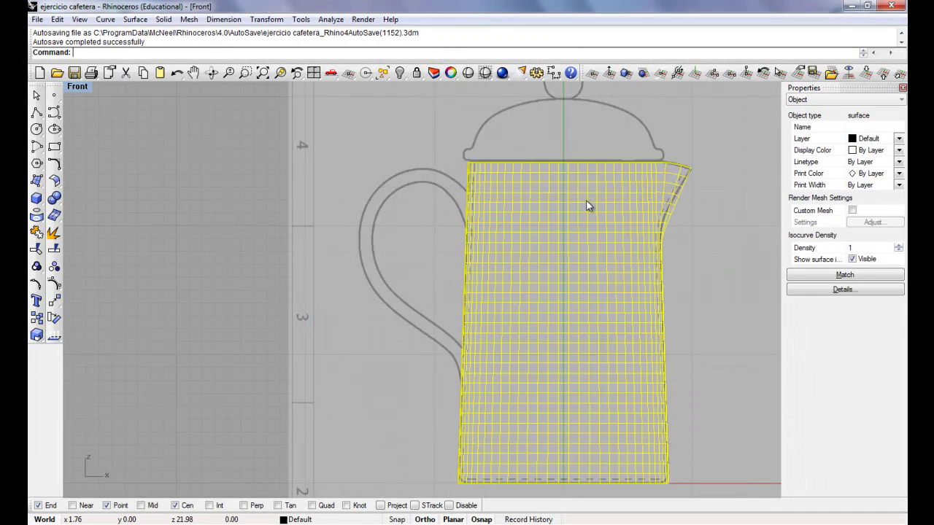
{"action": "left_click", "coordinate": [400, 74]}
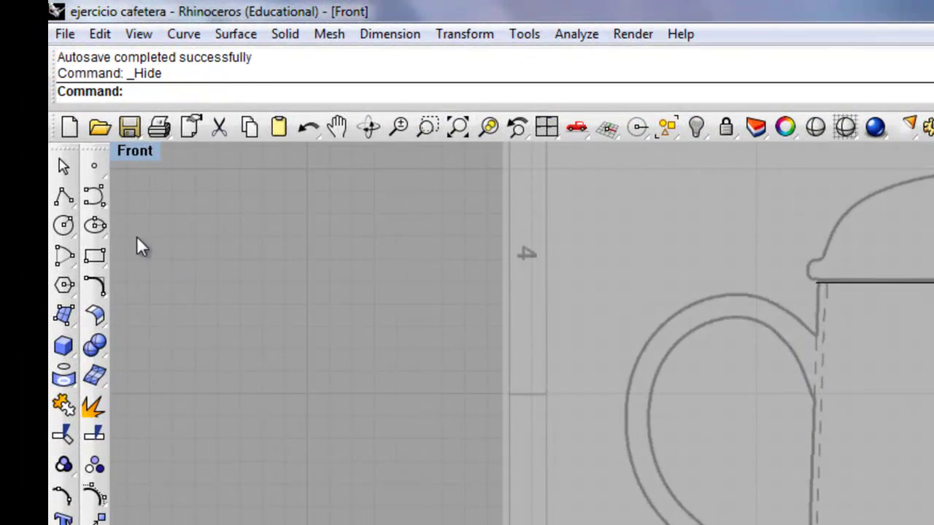
{"action": "left_click", "coordinate": [54, 112]}
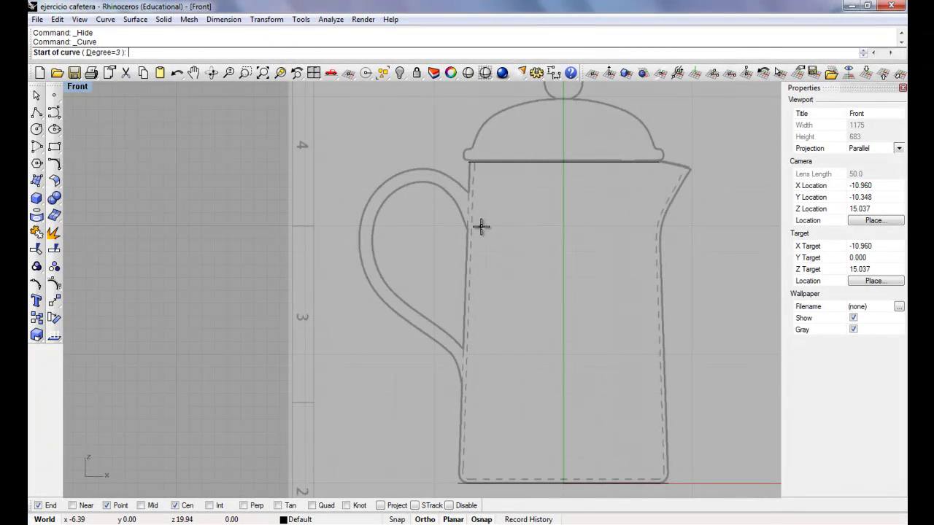
{"action": "left_click", "coordinate": [481, 226]}
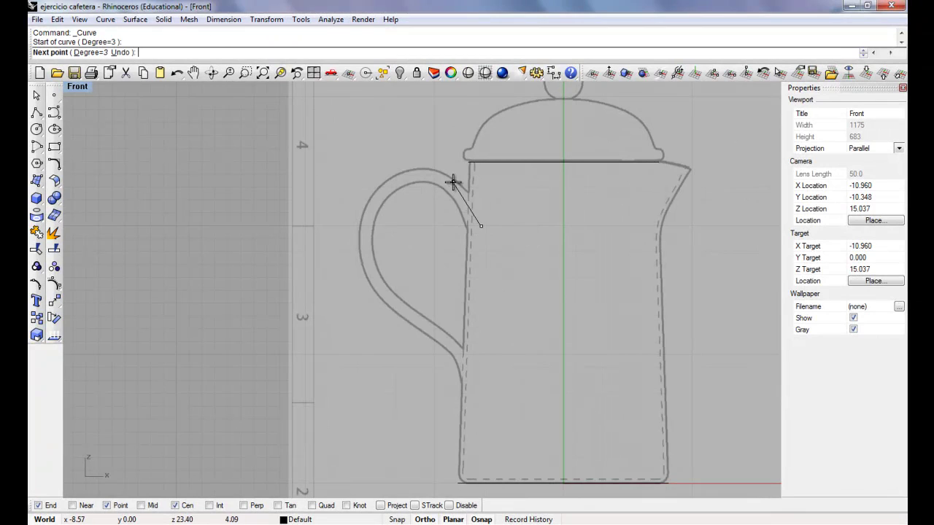
{"action": "key", "text": "Escape"}
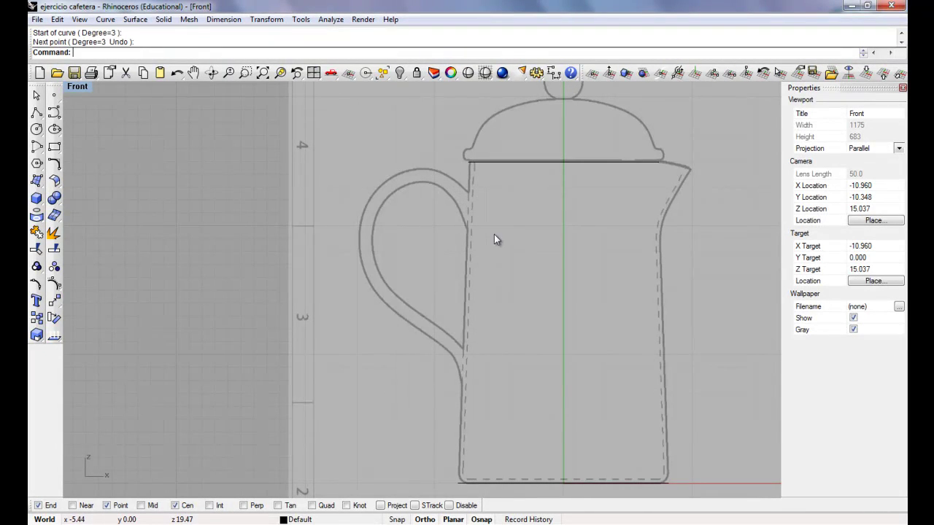
Draw a degree 3 control-point curve with seven points around the jug's handle outline, with both ends inside the body
{"action": "key", "text": "Return"}
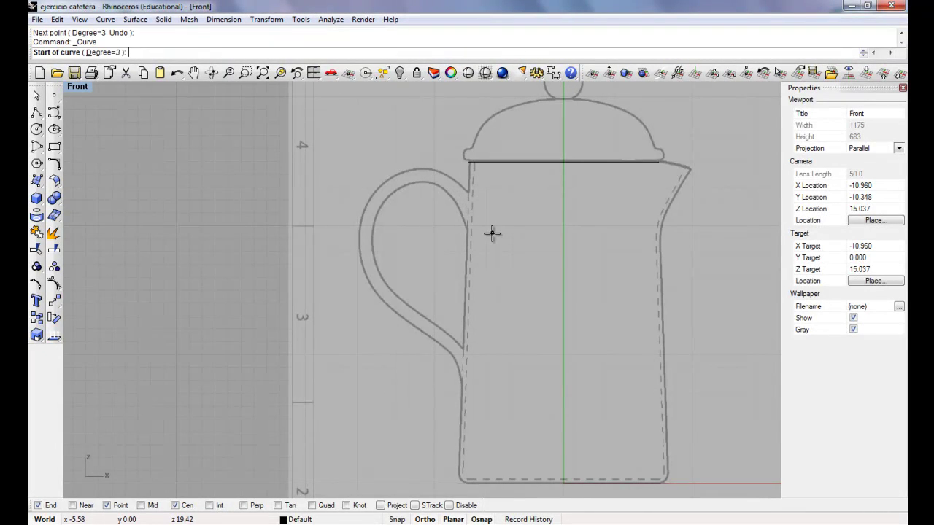
{"action": "left_click", "coordinate": [491, 232]}
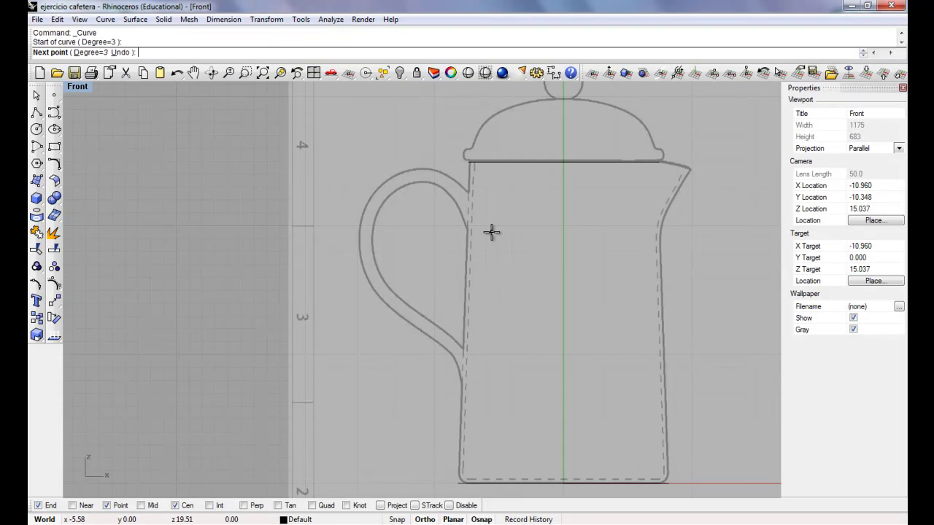
{"action": "left_click", "coordinate": [457, 189]}
{"action": "left_click", "coordinate": [397, 154]}
{"action": "left_click", "coordinate": [334, 203]}
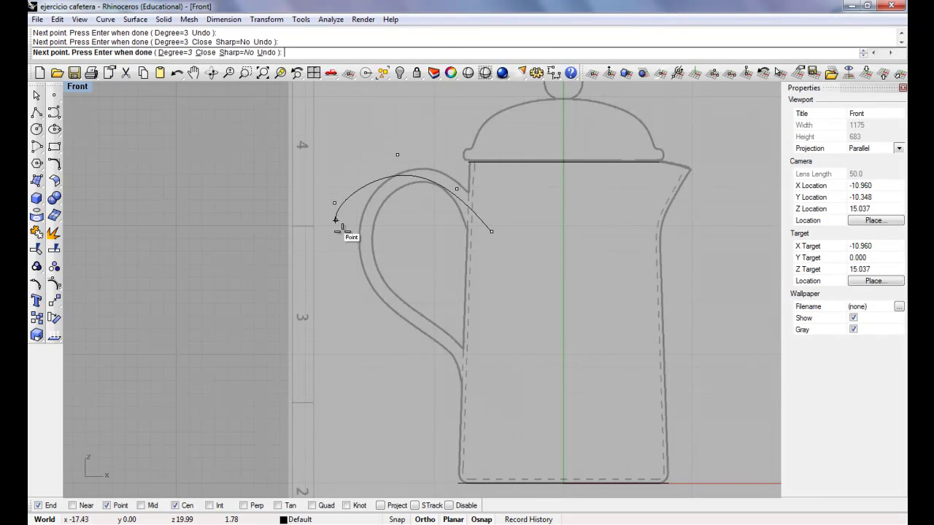
{"action": "left_click", "coordinate": [382, 323]}
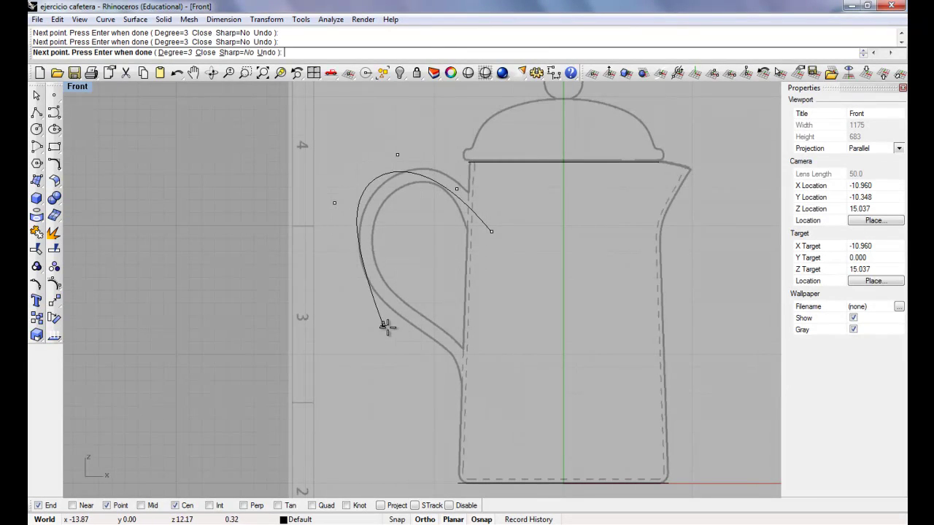
{"action": "left_click", "coordinate": [456, 341]}
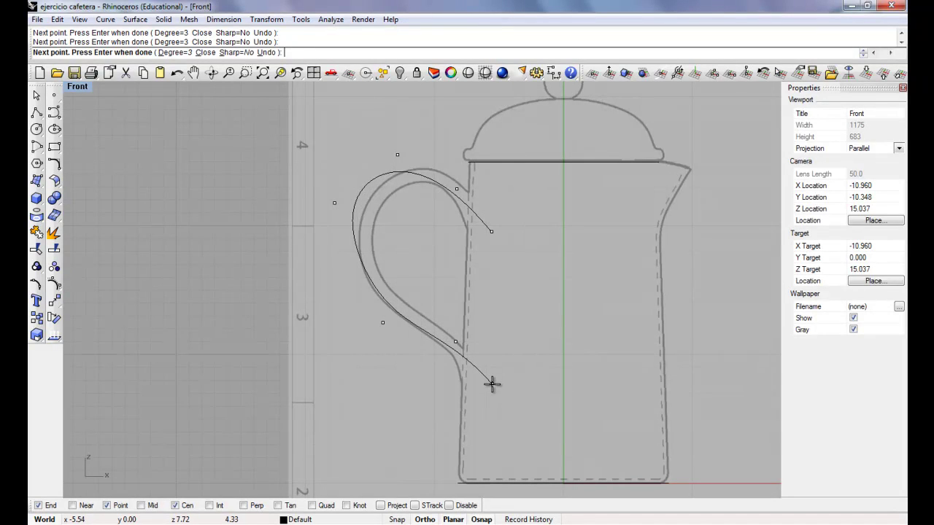
{"action": "left_click", "coordinate": [492, 384]}
{"action": "key", "text": "Return"}
Show the handle curve's control points and reshape its upper half to run midway between the two handle outlines
{"action": "left_click", "coordinate": [417, 329]}
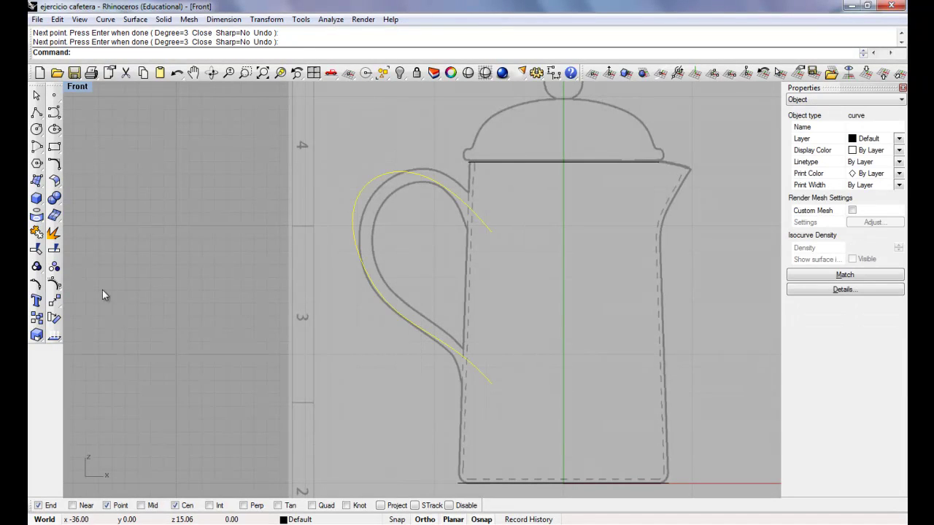
{"action": "left_click", "coordinate": [36, 285]}
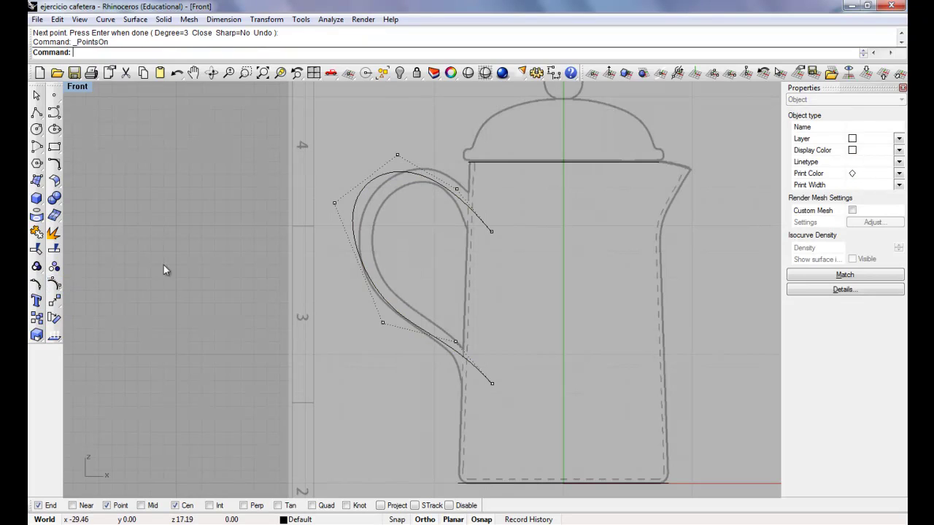
{"action": "left_click_drag", "start_coordinate": [333, 208], "coordinate": [353, 232]}
{"action": "left_click_drag", "start_coordinate": [397, 157], "coordinate": [408, 157]}
{"action": "mouse_move", "coordinate": [454, 190]}
{"action": "left_mouse_down"}
{"action": "mouse_move", "coordinate": [466, 185]}
{"action": "mouse_move", "coordinate": [465, 193]}
{"action": "left_mouse_up"}
{"action": "left_click", "coordinate": [493, 232]}
{"action": "left_click_drag", "start_coordinate": [492, 234], "coordinate": [496, 244]}
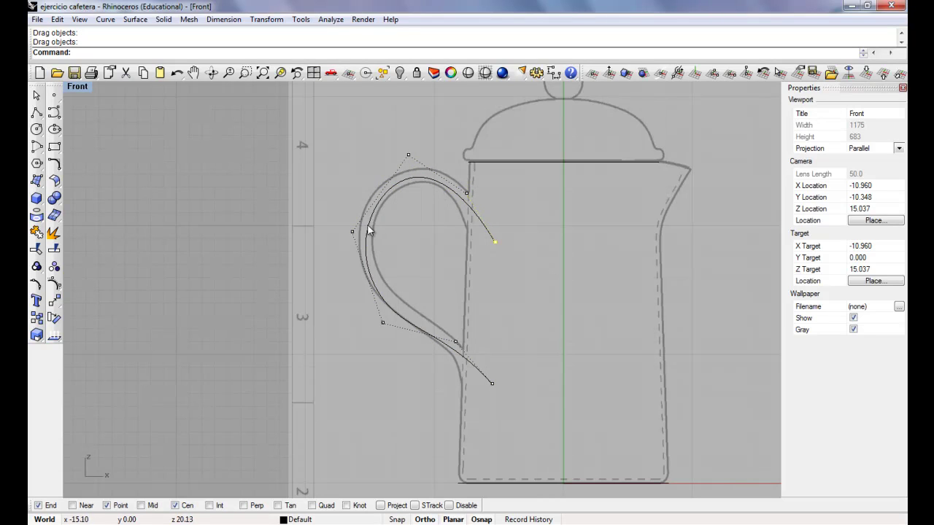
Adjust the handle curve's lower control points and raise its top point slightly to follow the handle's centreline, with point display off at the end
{"action": "left_click_drag", "start_coordinate": [385, 327], "coordinate": [383, 310]}
{"action": "mouse_move", "coordinate": [493, 386]}
{"action": "left_mouse_down"}
{"action": "mouse_move", "coordinate": [495, 394]}
{"action": "mouse_move", "coordinate": [483, 382]}
{"action": "mouse_move", "coordinate": [488, 389]}
{"action": "left_mouse_up"}
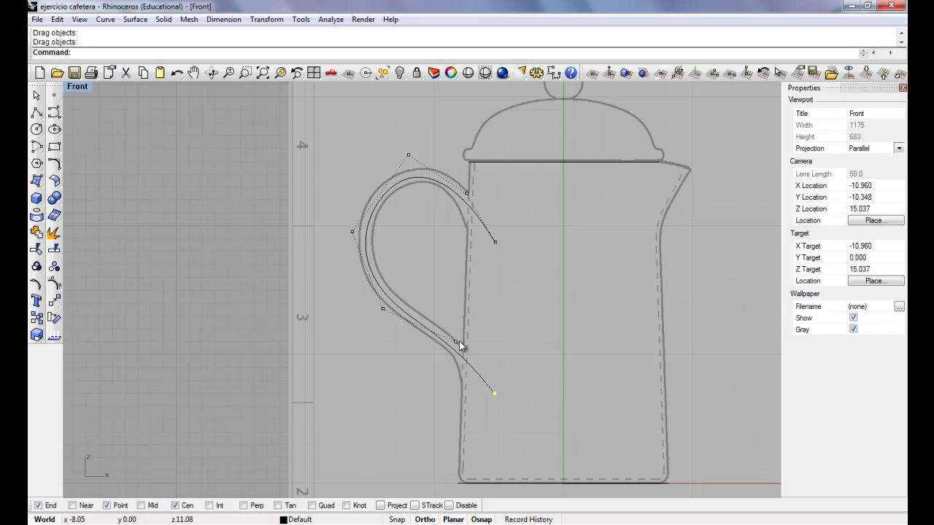
{"action": "left_click", "coordinate": [432, 302]}
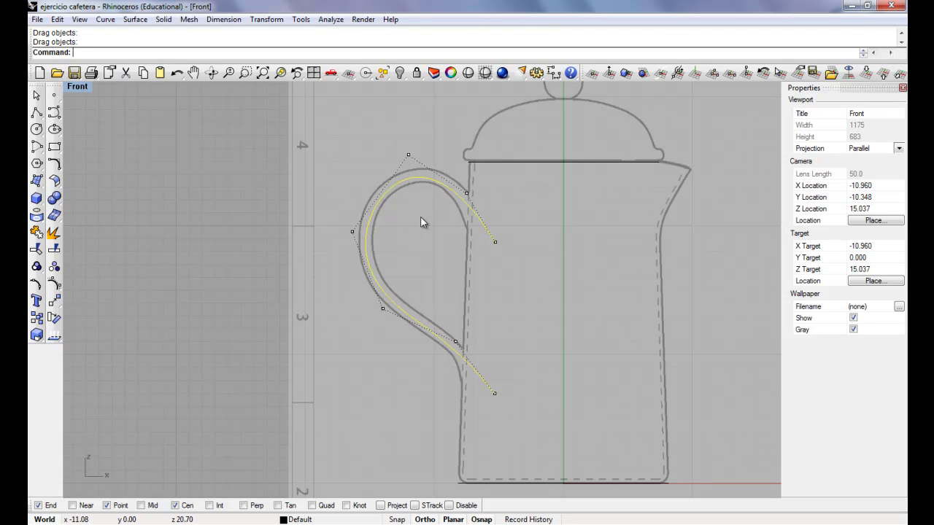
{"action": "mouse_move", "coordinate": [410, 157]}
{"action": "left_mouse_down"}
{"action": "mouse_move", "coordinate": [402, 146]}
{"action": "mouse_move", "coordinate": [408, 151]}
{"action": "left_mouse_up"}
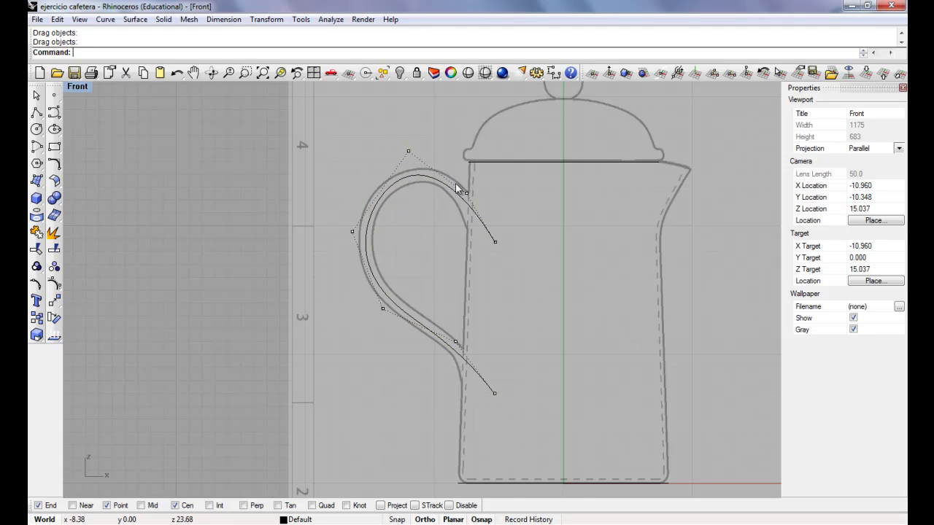
{"action": "key", "text": "Escape"}
Examine the handle curve in the Perspective view against the handle sections in the neighbouring side-view drawing
{"action": "key", "text": "ctrl+Tab"}
{"action": "key", "text": "ctrl+Tab"}
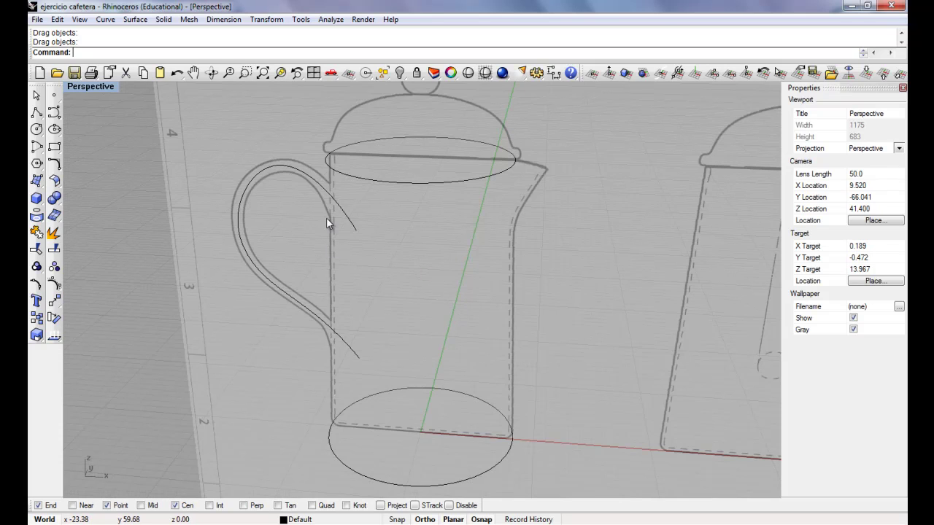
{"action": "right_click_drag", "start_coordinate": [326, 218], "coordinate": [348, 228]}
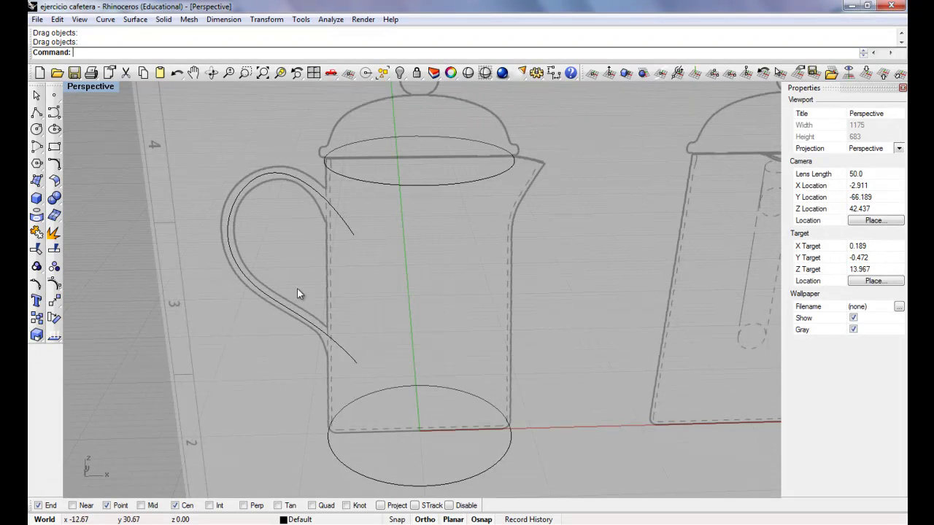
{"action": "scroll", "coordinate": [387, 323], "scroll_direction": "down", "scroll_amount": 4}
{"action": "scroll", "coordinate": [388, 329], "scroll_direction": "up", "scroll_amount": 3}
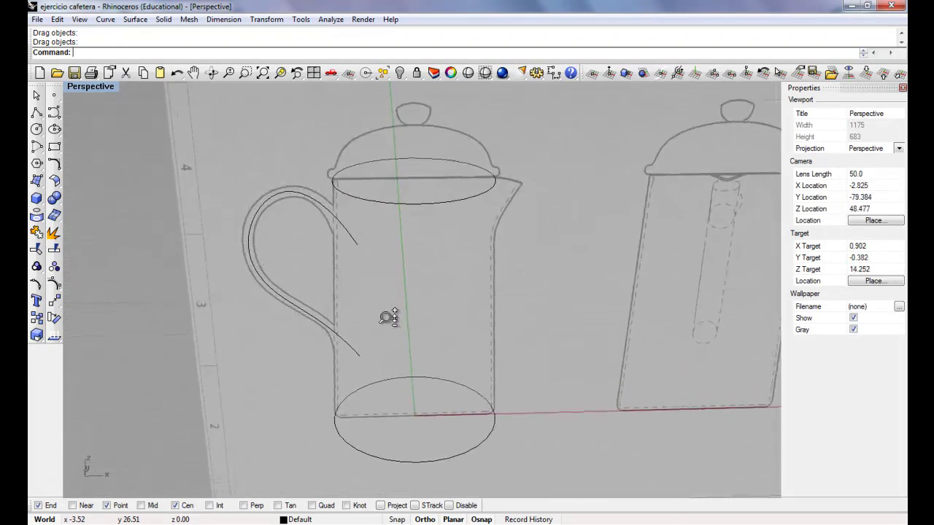
{"action": "right_click_drag", "start_coordinate": [688, 225], "coordinate": [654, 217]}
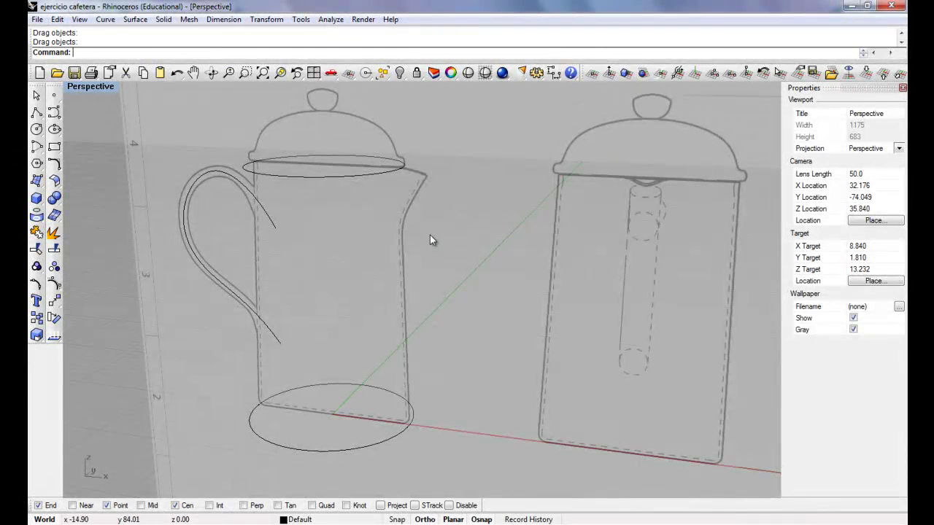
{"action": "scroll", "coordinate": [378, 223], "scroll_direction": "down", "scroll_amount": 2}
{"action": "scroll", "coordinate": [421, 217], "scroll_direction": "up", "scroll_amount": 2}
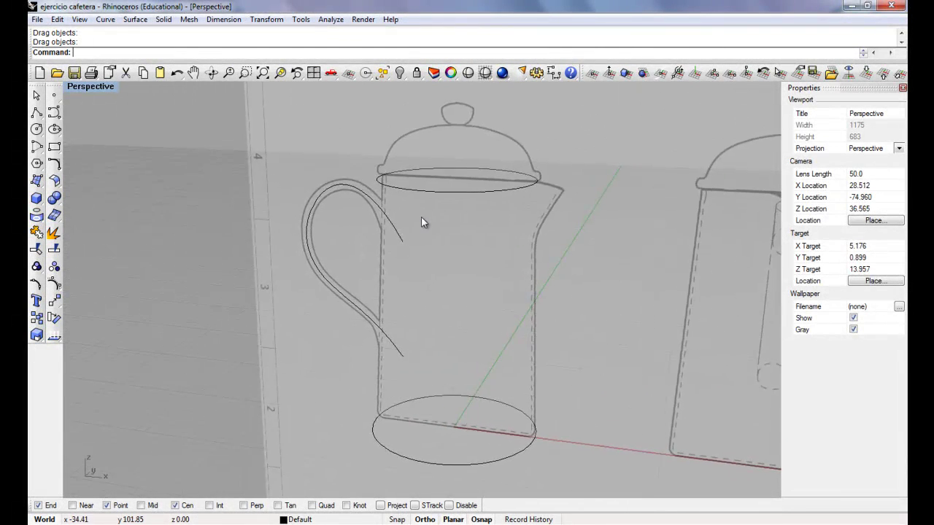
{"action": "scroll", "coordinate": [292, 205], "scroll_direction": "up", "scroll_amount": 3}
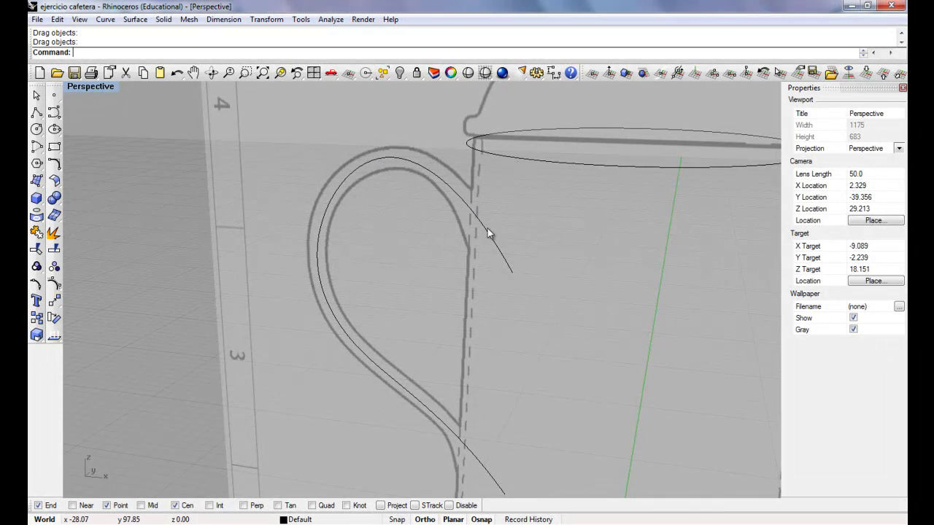
{"action": "scroll", "coordinate": [473, 241], "scroll_direction": "down", "scroll_amount": 3}
{"action": "right_click_drag", "start_coordinate": [480, 275], "coordinate": [337, 221]}
{"action": "scroll", "coordinate": [399, 215], "scroll_direction": "up", "scroll_amount": 1}
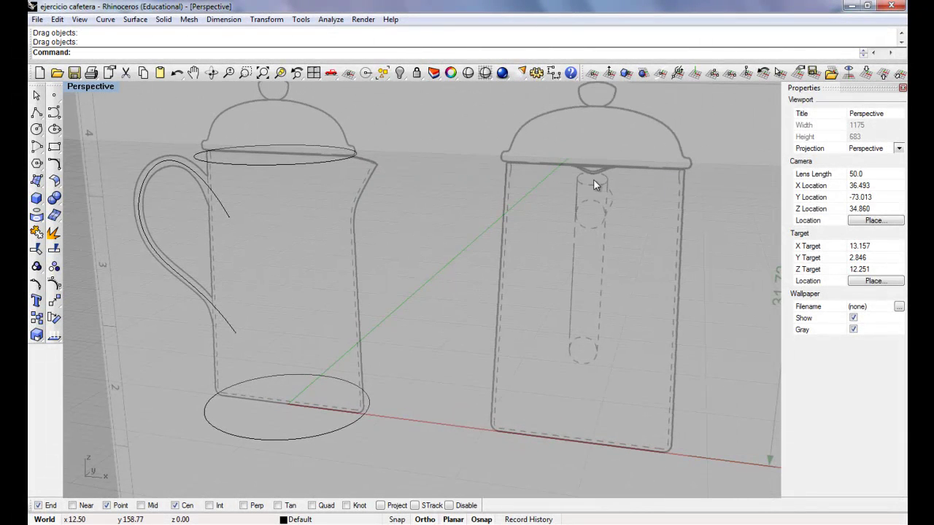
Draw a deformable circle, degree 3 with 10 points and a radius of about 1.28, over the upper dashed handle circle in the Front view
{"action": "key", "text": "ctrl+F1"}
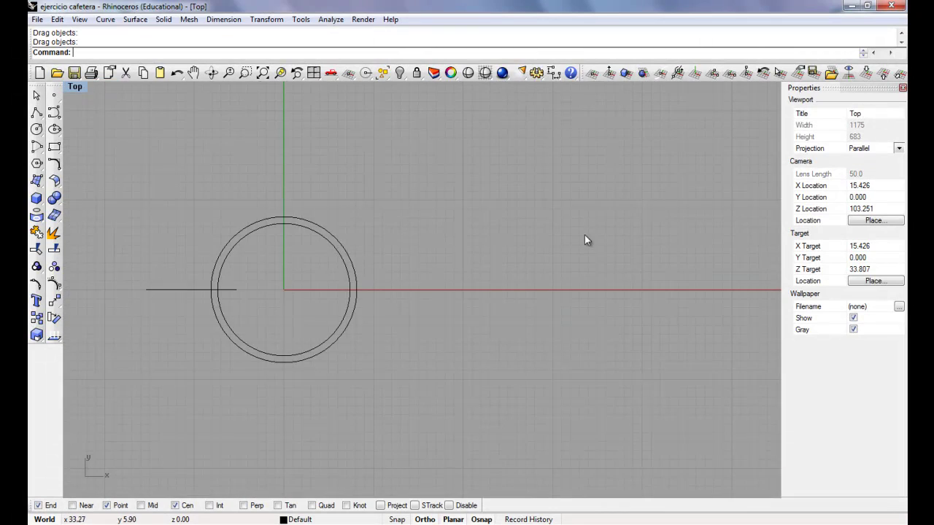
{"action": "key", "text": "ctrl+F2"}
{"action": "right_click_drag", "start_coordinate": [550, 244], "coordinate": [87, 258]}
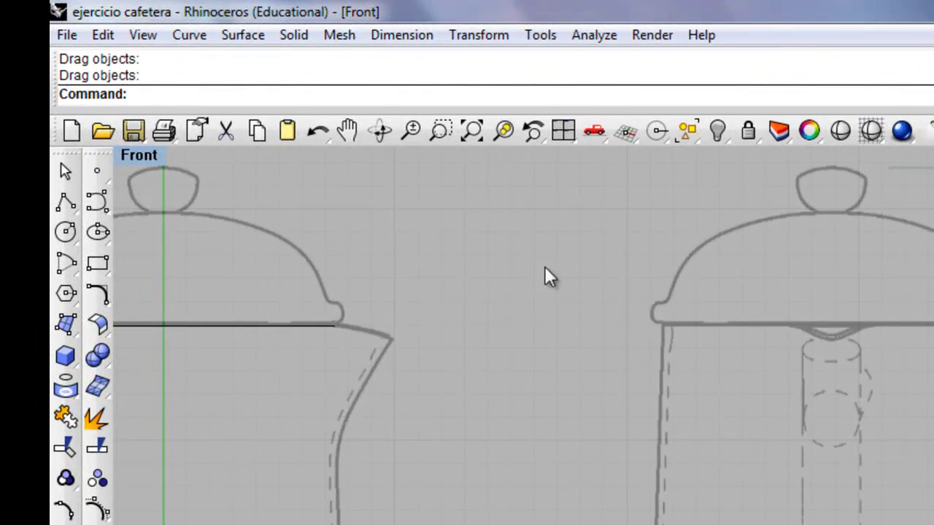
{"action": "left_click", "coordinate": [65, 231]}
{"action": "left_click_drag", "start_coordinate": [107, 240], "coordinate": [191, 211]}
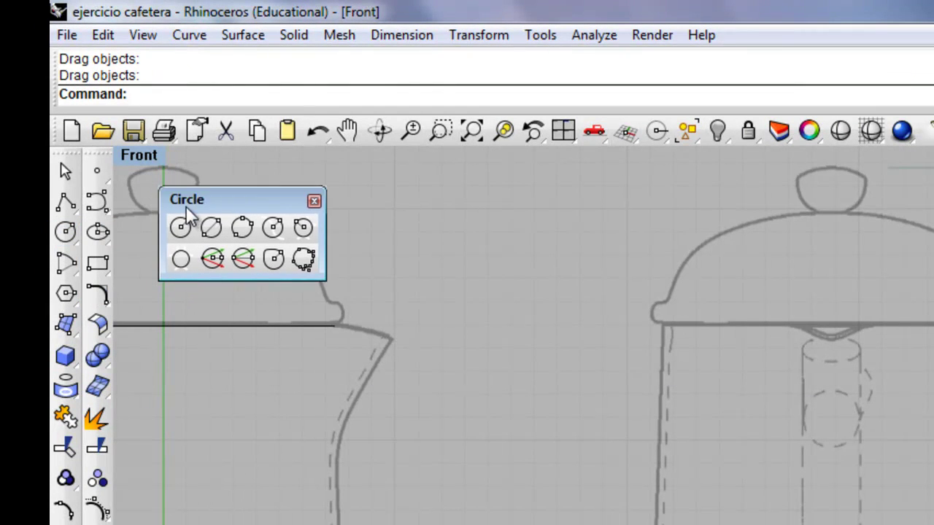
{"action": "left_click", "coordinate": [278, 265]}
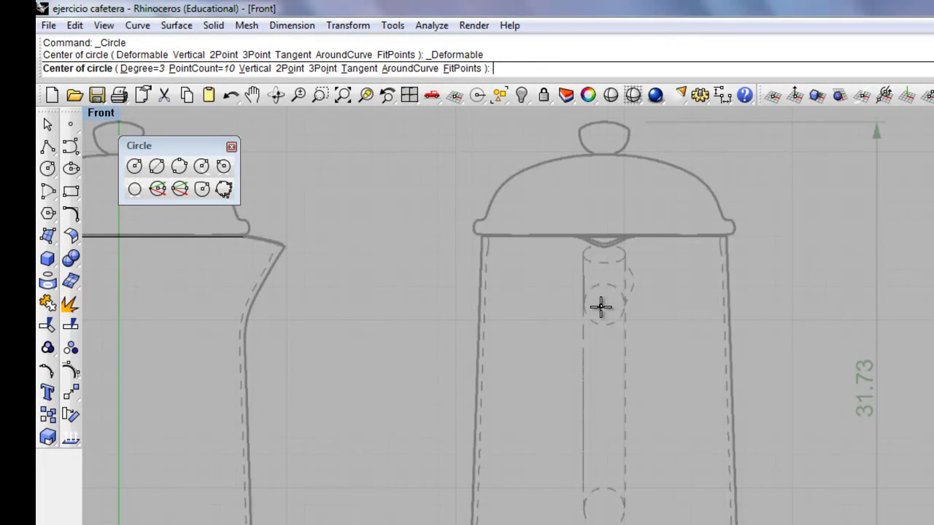
{"action": "left_click", "coordinate": [605, 305]}
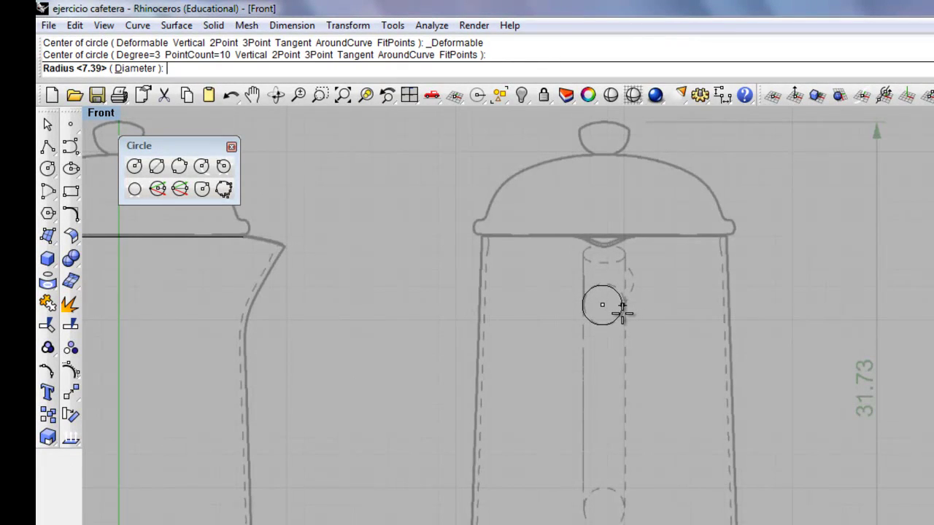
{"action": "left_click", "coordinate": [622, 312]}
Draw a second deformable circle, radius about 1.35, centred on the dashed ellipse just below the lid in the side-view drawing
{"action": "right_click", "coordinate": [610, 260]}
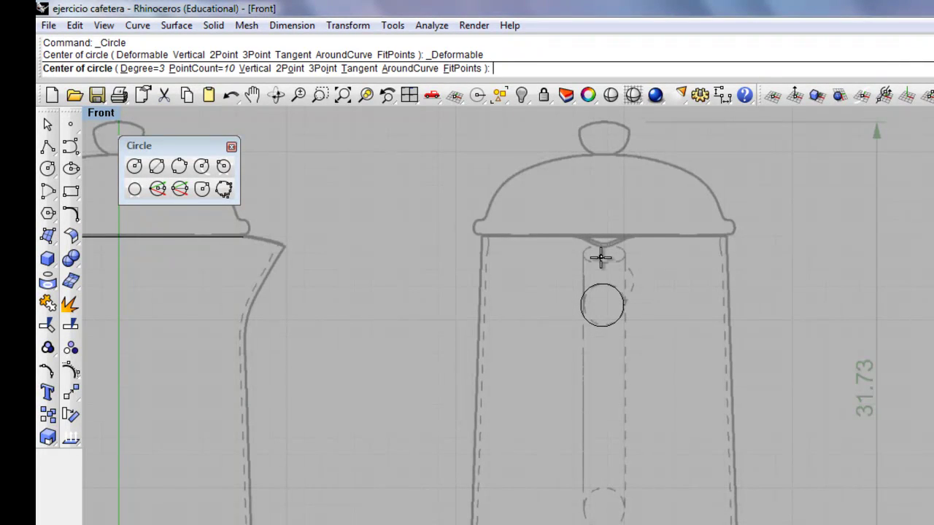
{"action": "scroll", "coordinate": [601, 256], "scroll_direction": "up", "scroll_amount": 3}
{"action": "key", "text": "Escape"}
{"action": "scroll", "coordinate": [615, 244], "scroll_direction": "up", "scroll_amount": 2}
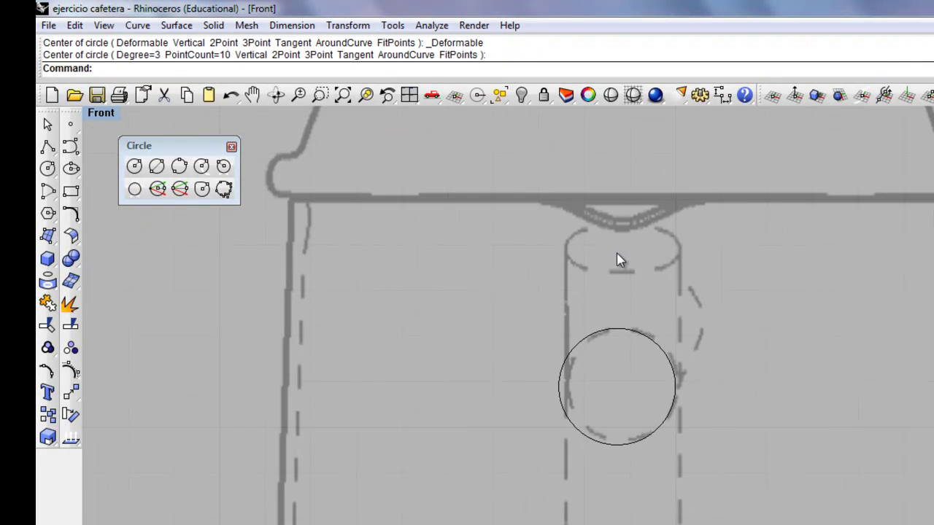
{"action": "right_click", "coordinate": [616, 261]}
{"action": "left_click", "coordinate": [621, 247]}
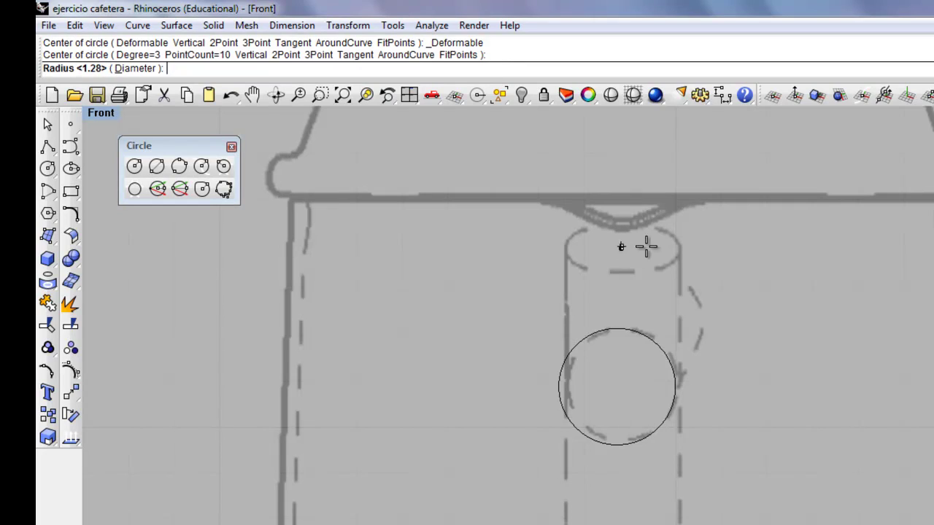
{"action": "left_click", "coordinate": [683, 251]}
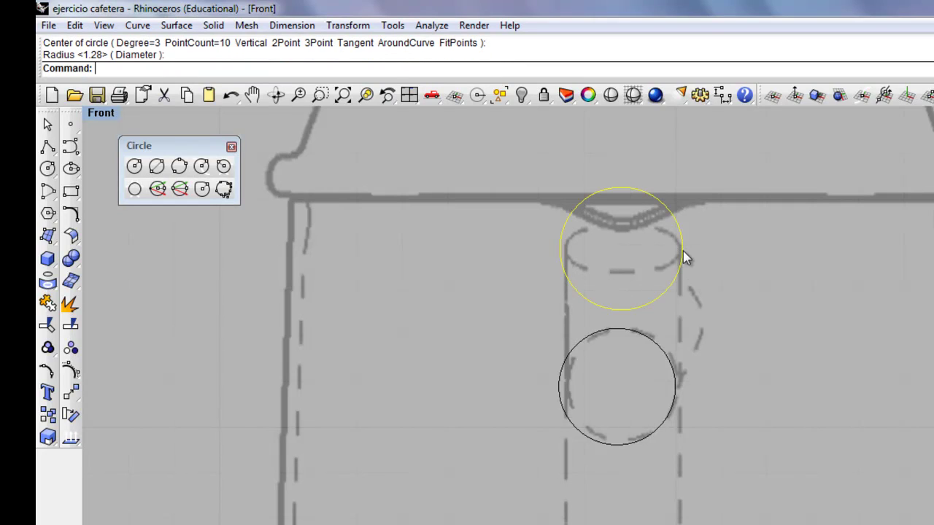
Show the new circle's control points and scale them all vertically in one dimension about its centre, flattening it to about half its height
{"action": "left_click", "coordinate": [71, 371]}
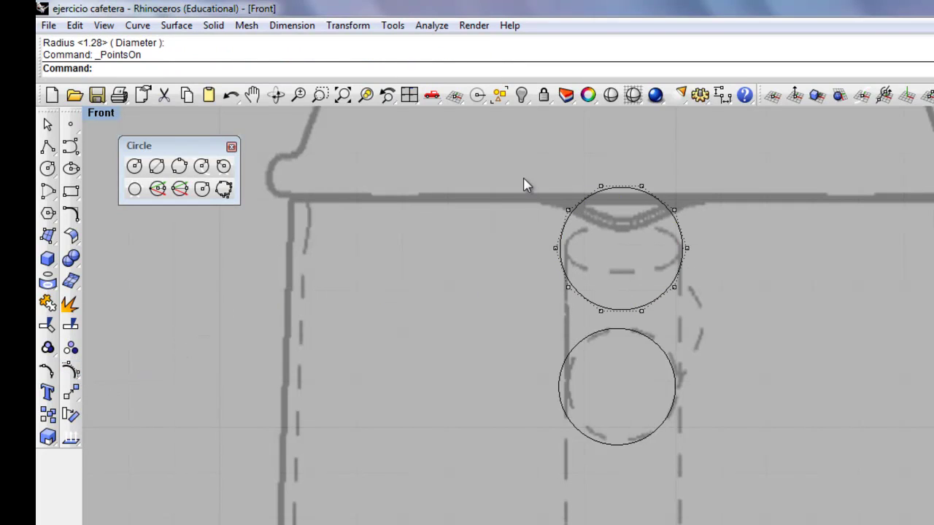
{"action": "left_click_drag", "start_coordinate": [523, 179], "coordinate": [718, 315]}
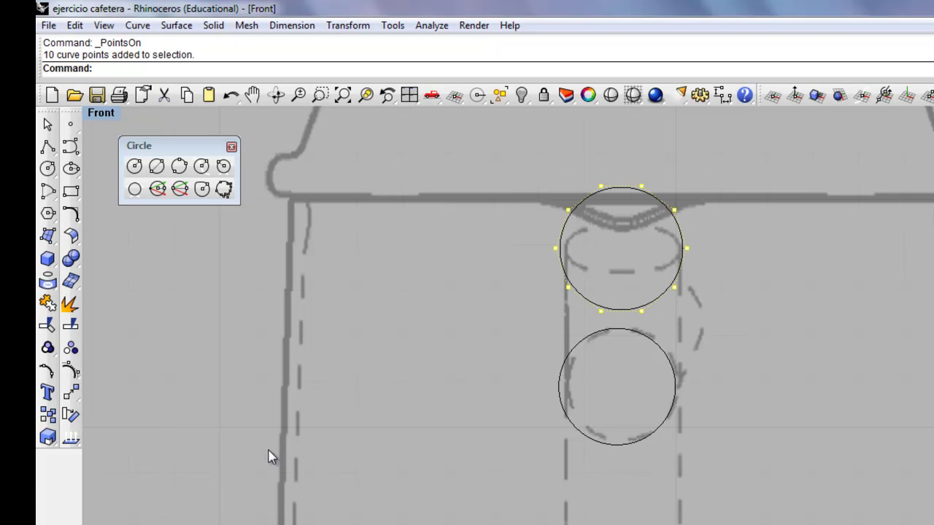
{"action": "left_click", "coordinate": [48, 438]}
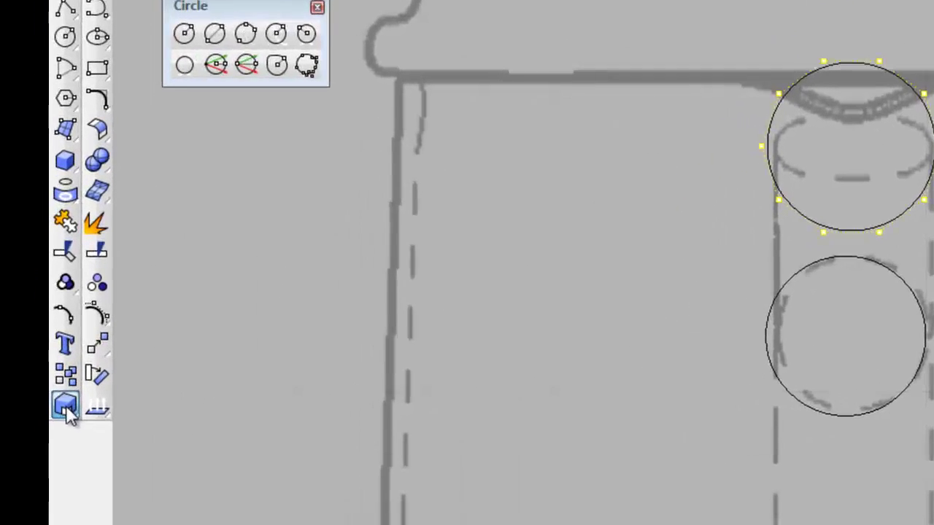
{"action": "left_click", "coordinate": [47, 438]}
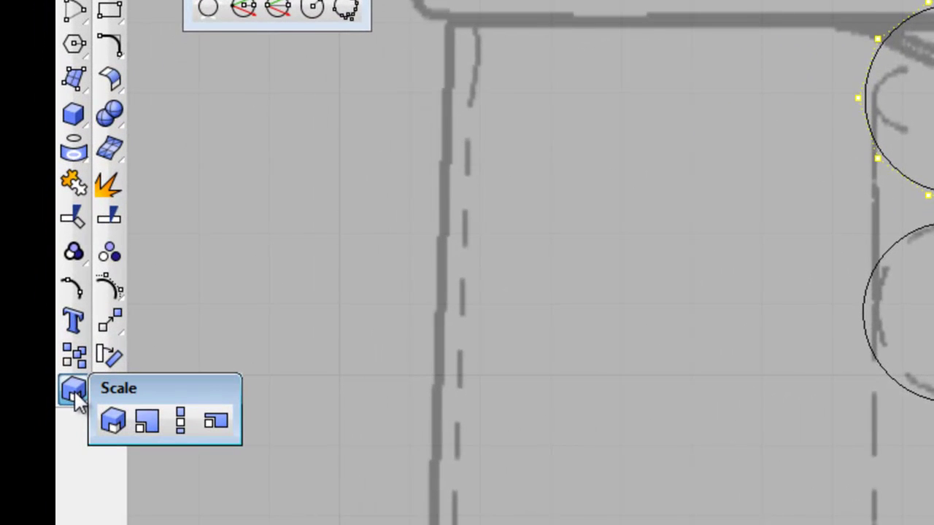
{"action": "left_click", "coordinate": [187, 418]}
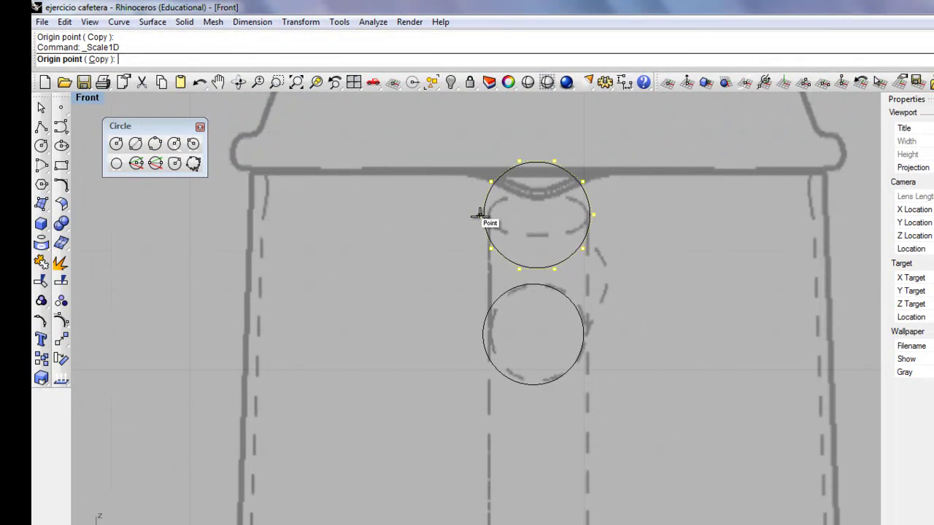
{"action": "left_click", "coordinate": [537, 215]}
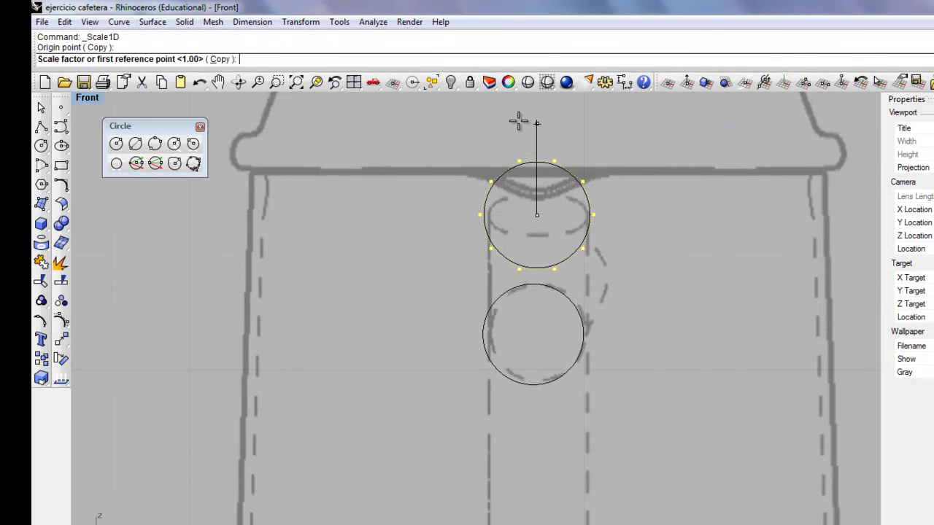
{"action": "left_click", "coordinate": [513, 111]}
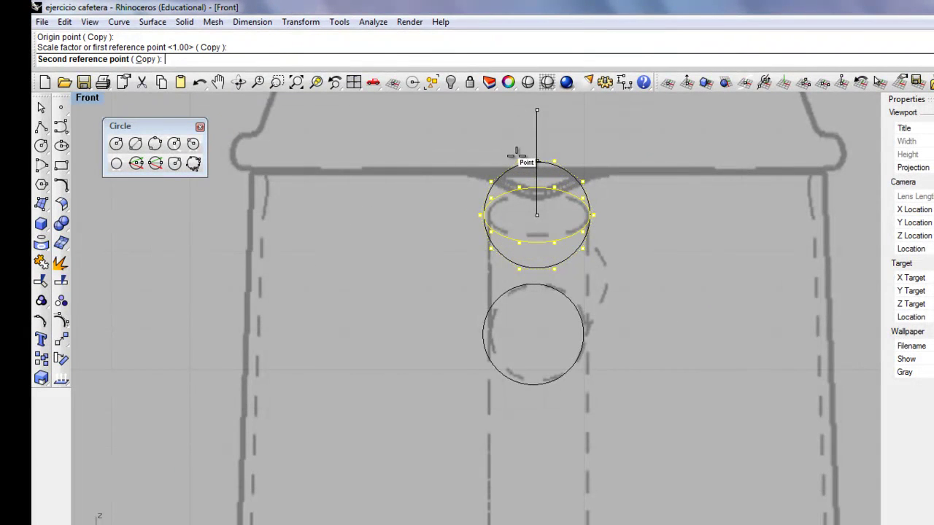
{"action": "left_click", "coordinate": [468, 159]}
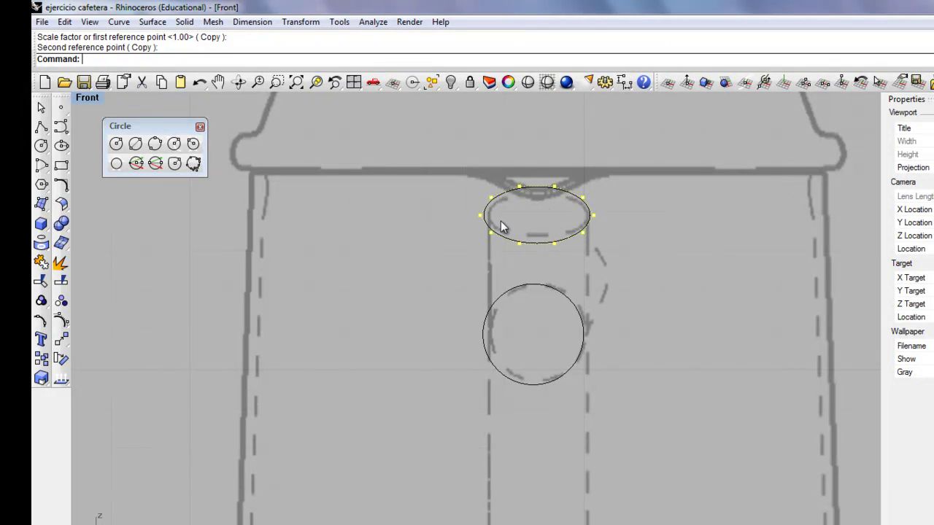
{"action": "left_click", "coordinate": [478, 257]}
Draw a plain centre-radius circle beside the flattened ellipse and show its control points
{"action": "scroll", "coordinate": [502, 215], "scroll_direction": "up", "scroll_amount": 5}
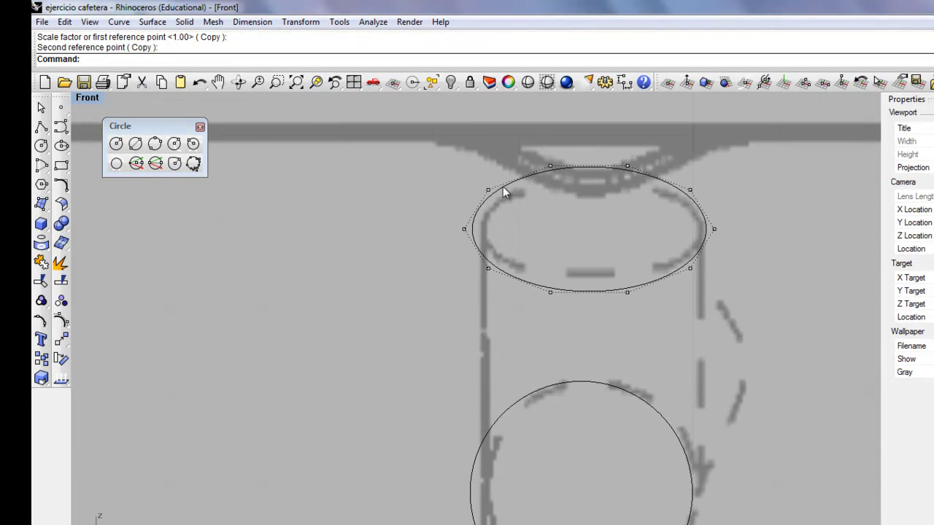
{"action": "right_click_drag", "start_coordinate": [537, 174], "coordinate": [462, 154]}
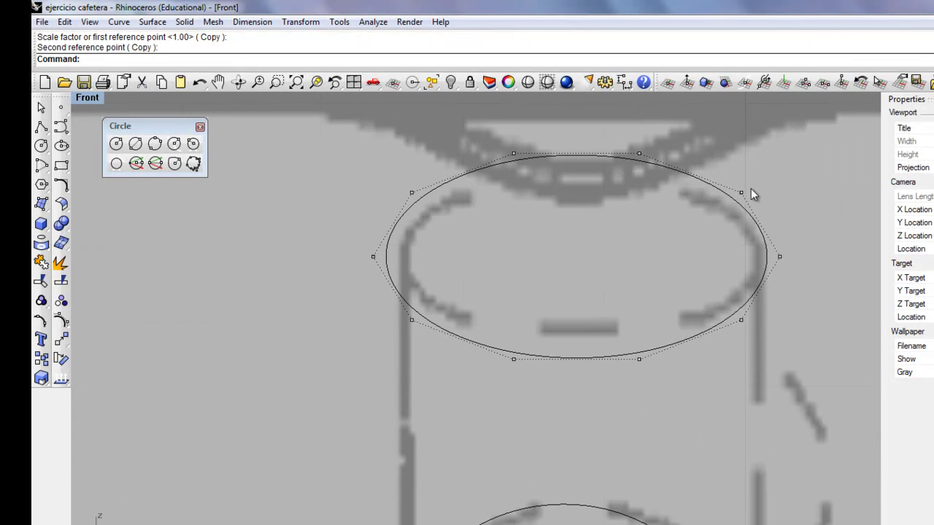
{"action": "left_click", "coordinate": [116, 144]}
{"action": "left_click", "coordinate": [221, 312]}
{"action": "left_click", "coordinate": [321, 316]}
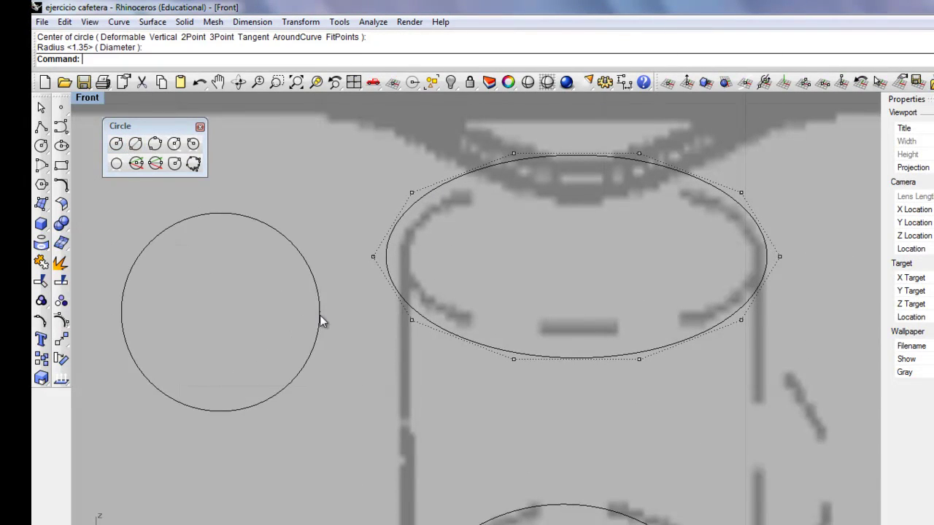
{"action": "left_click", "coordinate": [316, 322]}
{"action": "left_click", "coordinate": [62, 320]}
Pull the plain circle's top and left-side control points outward to test how it deforms, and delete the test circle
{"action": "right_click_drag", "start_coordinate": [240, 234], "coordinate": [344, 237]}
{"action": "left_click_drag", "start_coordinate": [323, 215], "coordinate": [328, 177]}
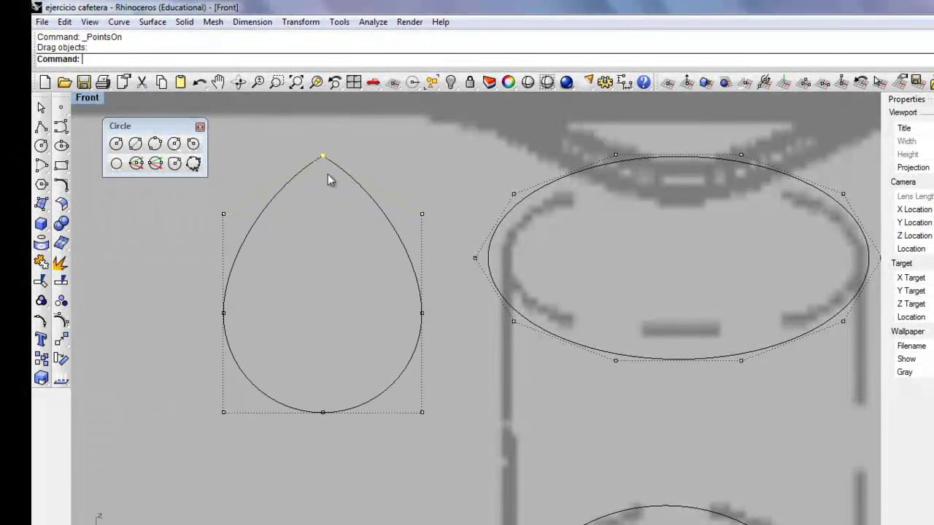
{"action": "scroll", "coordinate": [346, 192], "scroll_direction": "down", "scroll_amount": 4}
{"action": "left_click_drag", "start_coordinate": [270, 208], "coordinate": [208, 202]}
{"action": "left_click_drag", "start_coordinate": [270, 270], "coordinate": [208, 314]}
{"action": "key", "text": "Escape"}
{"action": "left_click", "coordinate": [308, 326]}
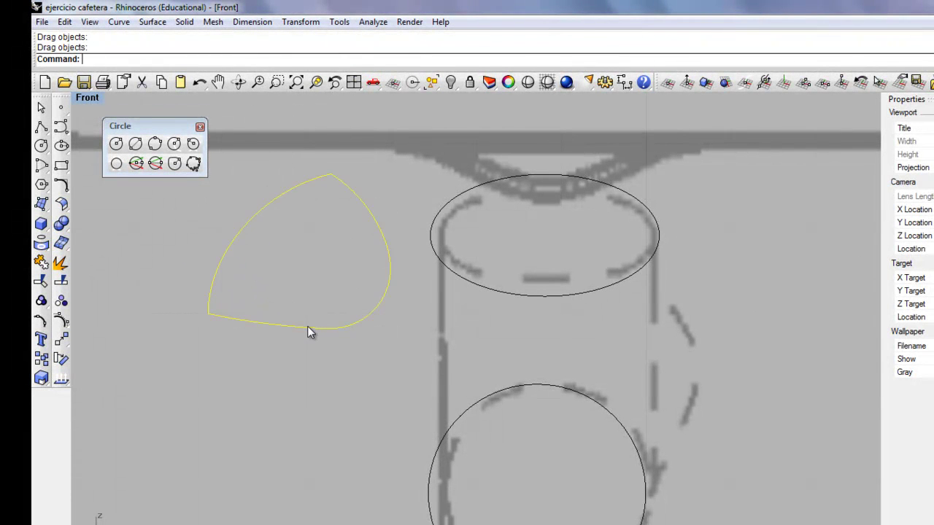
{"action": "key", "text": "Delete"}
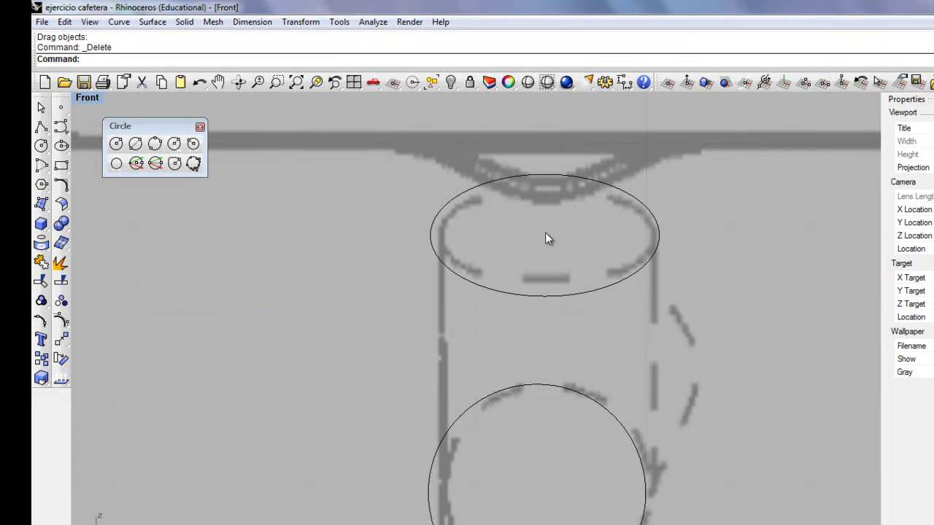
Examine the ellipse and circle sections in the side-view drawing against the handle path curve in the Front view
{"action": "scroll", "coordinate": [547, 236], "scroll_direction": "down", "scroll_amount": 4}
{"action": "left_click", "coordinate": [548, 267]}
{"action": "scroll", "coordinate": [540, 306], "scroll_direction": "down", "scroll_amount": 6}
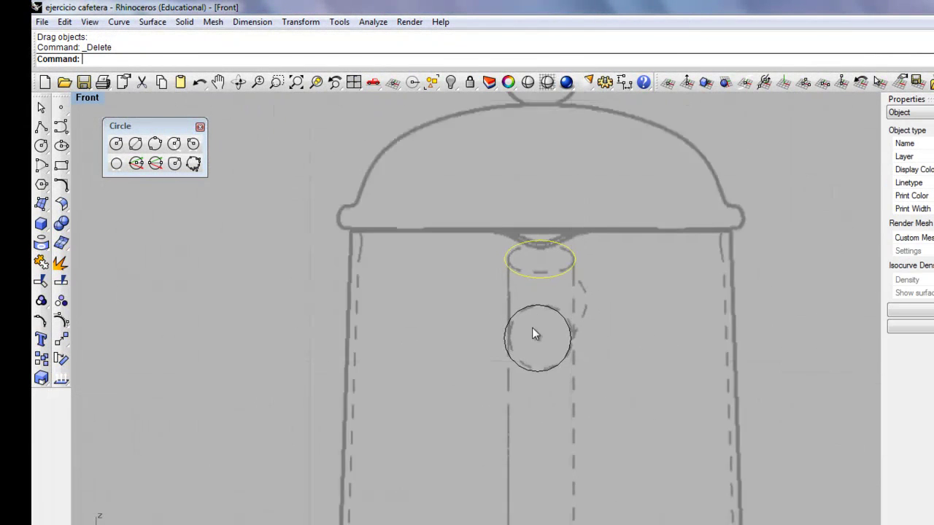
{"action": "scroll", "coordinate": [531, 394], "scroll_direction": "up", "scroll_amount": 5}
{"action": "scroll", "coordinate": [531, 394], "scroll_direction": "down", "scroll_amount": 5}
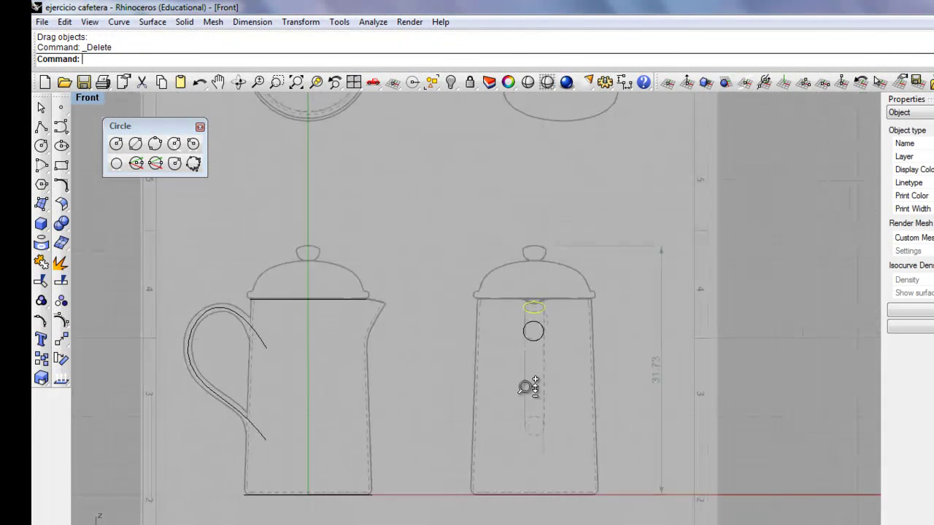
{"action": "scroll", "coordinate": [556, 326], "scroll_direction": "up", "scroll_amount": 1}
{"action": "key", "text": "Escape"}
{"action": "scroll", "coordinate": [289, 339], "scroll_direction": "up", "scroll_amount": 3}
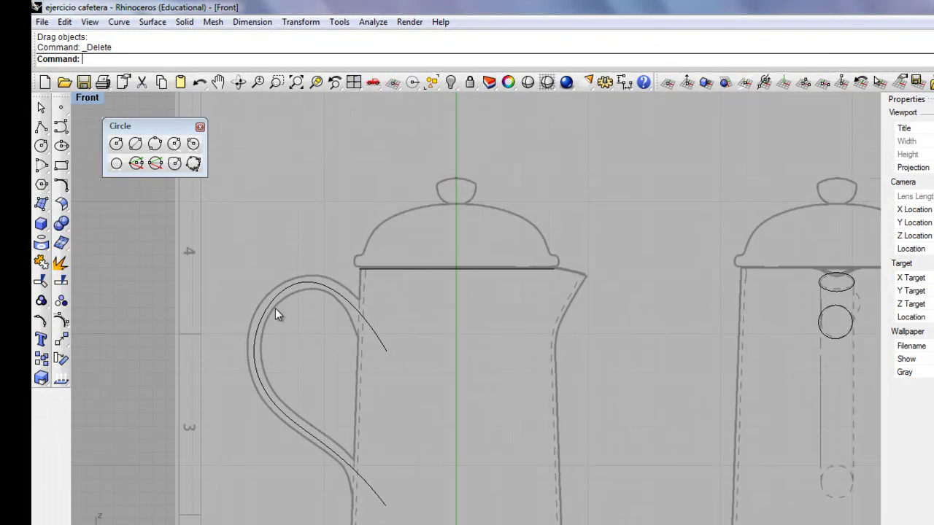
{"action": "scroll", "coordinate": [422, 300], "scroll_direction": "down", "scroll_amount": 2}
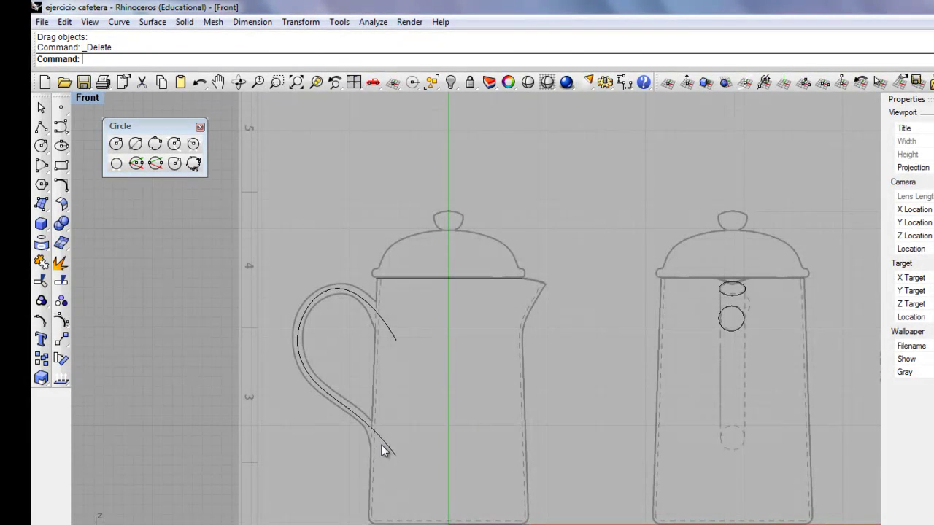
{"action": "scroll", "coordinate": [295, 347], "scroll_direction": "up", "scroll_amount": 2}
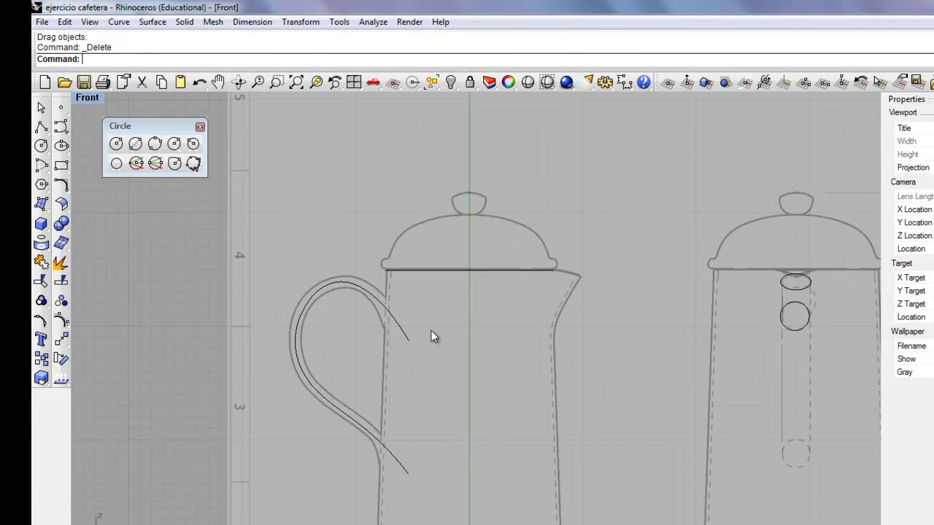
{"action": "scroll", "coordinate": [516, 361], "scroll_direction": "down", "scroll_amount": 2}
{"action": "scroll", "coordinate": [411, 307], "scroll_direction": "down", "scroll_amount": 2}
Show the handle curve and both section profiles in the Perspective view, and make Layer 02 the current layer
{"action": "key", "text": "ctrl+Tab"}
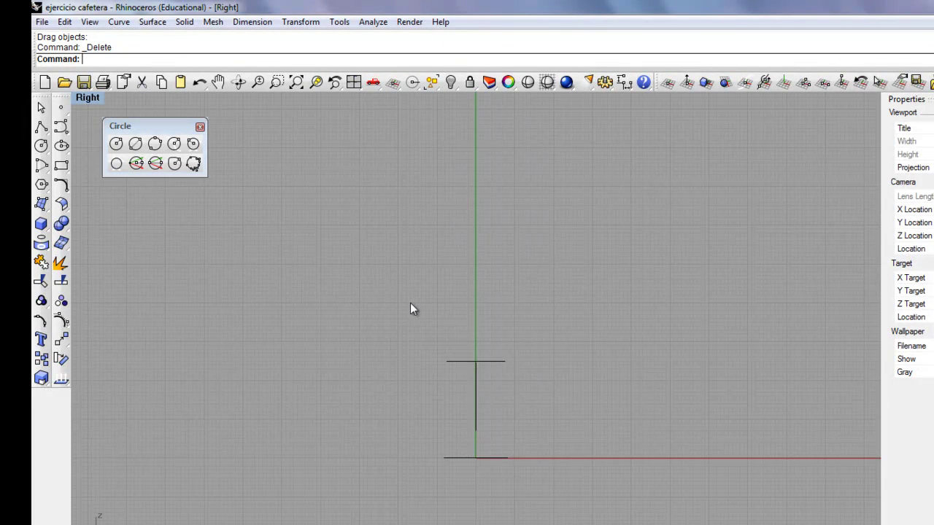
{"action": "key", "text": "ctrl+Tab"}
{"action": "right_click_drag", "start_coordinate": [524, 264], "coordinate": [724, 220], "text": "shift"}
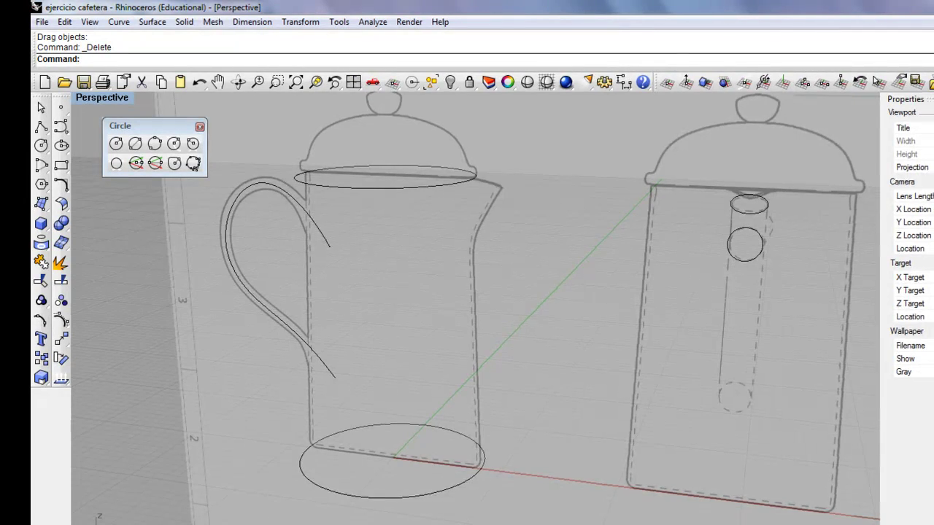
{"action": "left_click", "coordinate": [298, 520]}
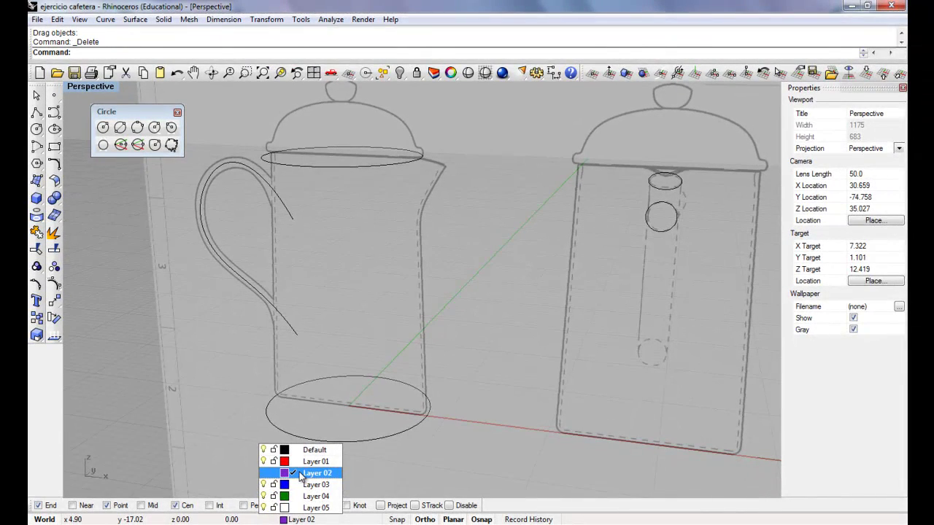
{"action": "left_click", "coordinate": [315, 473]}
Keep the set of transform tools open as a floating group over the model
{"action": "left_click", "coordinate": [54, 304]}
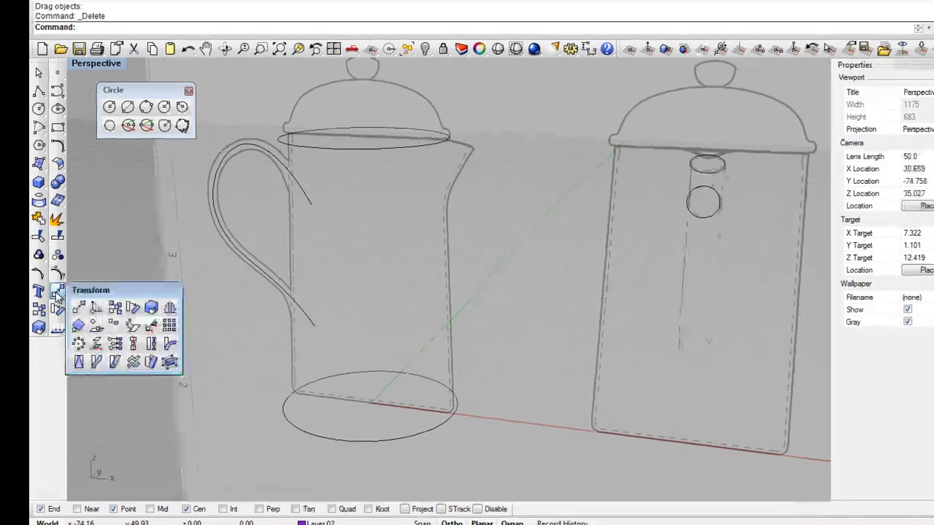
{"action": "left_click_drag", "start_coordinate": [122, 297], "coordinate": [124, 278]}
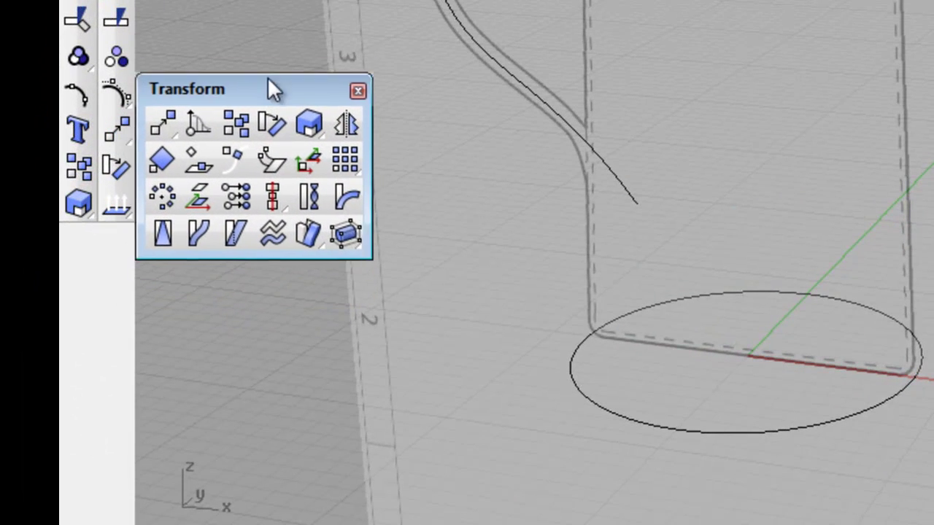
{"action": "left_click_drag", "start_coordinate": [274, 89], "coordinate": [321, 56]}
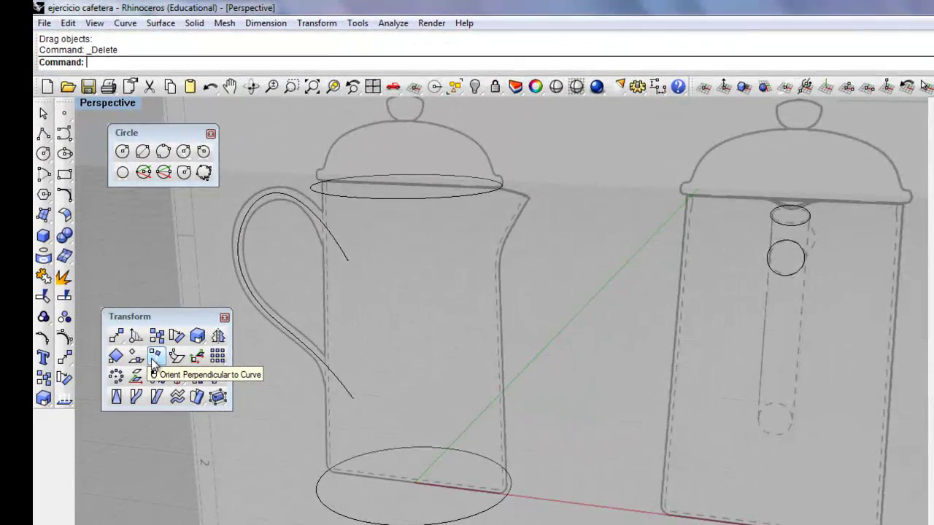
Try to orient the circular section perpendicular to the handle curve, picking its centre as base point in the Perspective view
{"action": "left_click", "coordinate": [153, 356]}
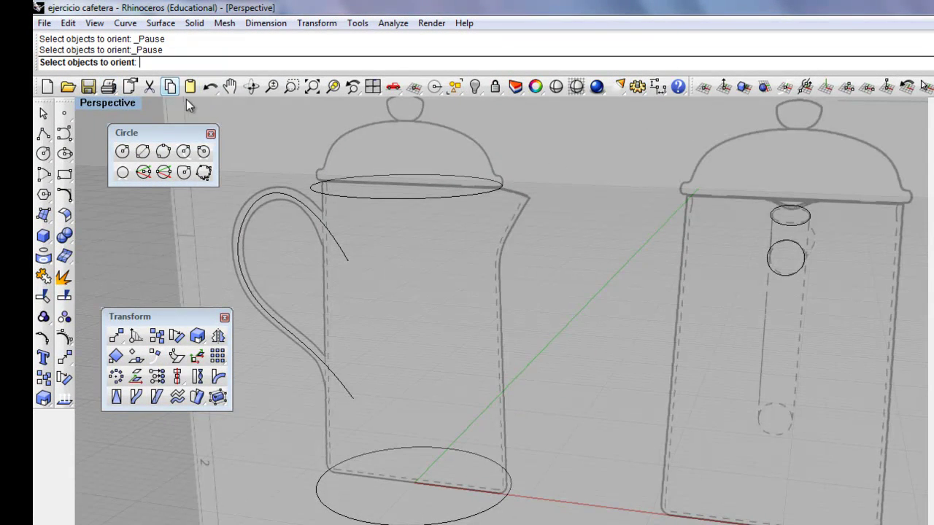
{"action": "left_click", "coordinate": [798, 273]}
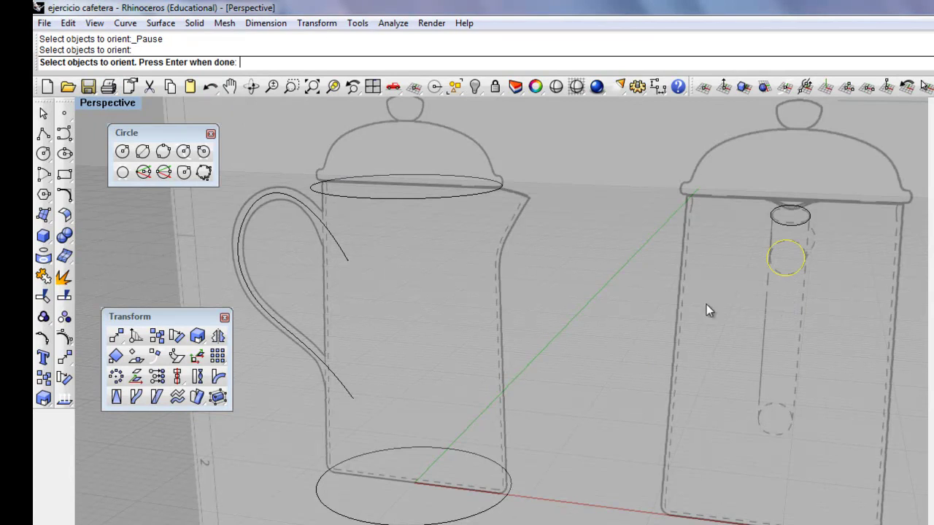
{"action": "key", "text": "Return"}
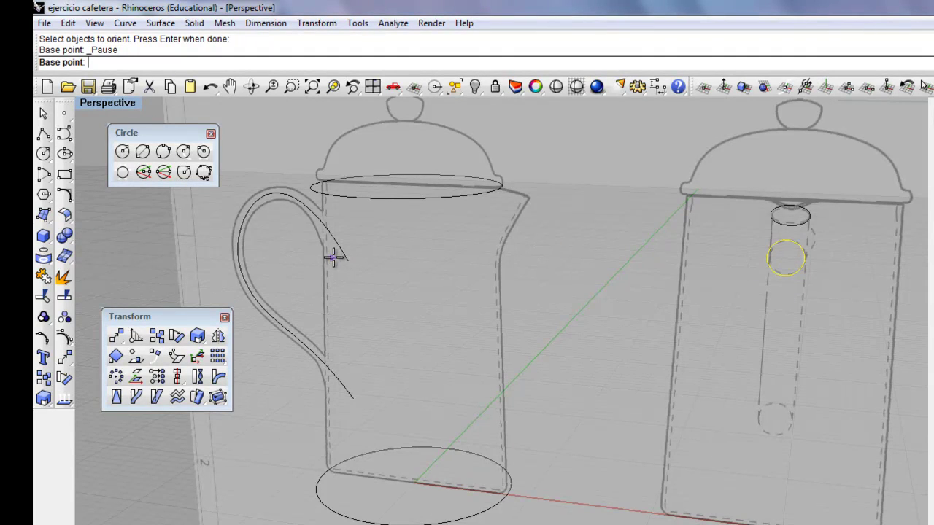
{"action": "left_click", "coordinate": [786, 259]}
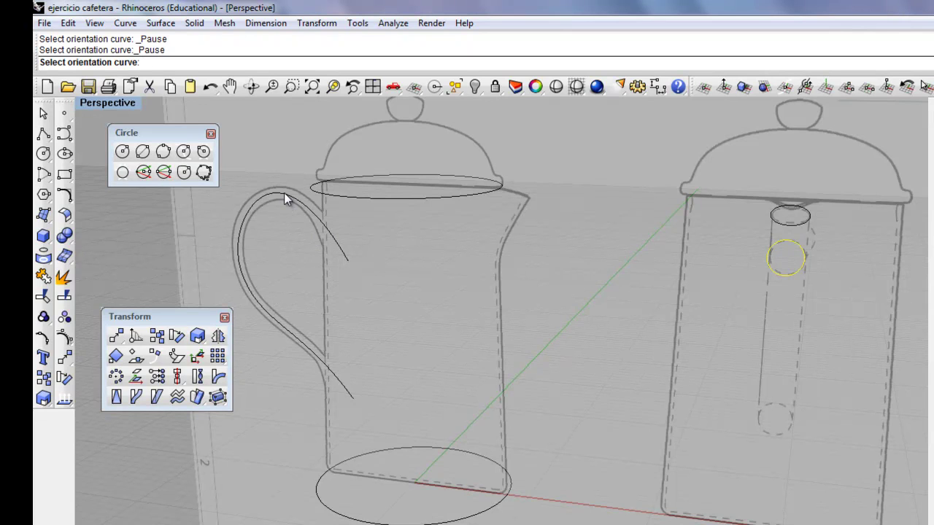
{"action": "right_click_drag", "start_coordinate": [283, 193], "coordinate": [302, 196], "text": "shift"}
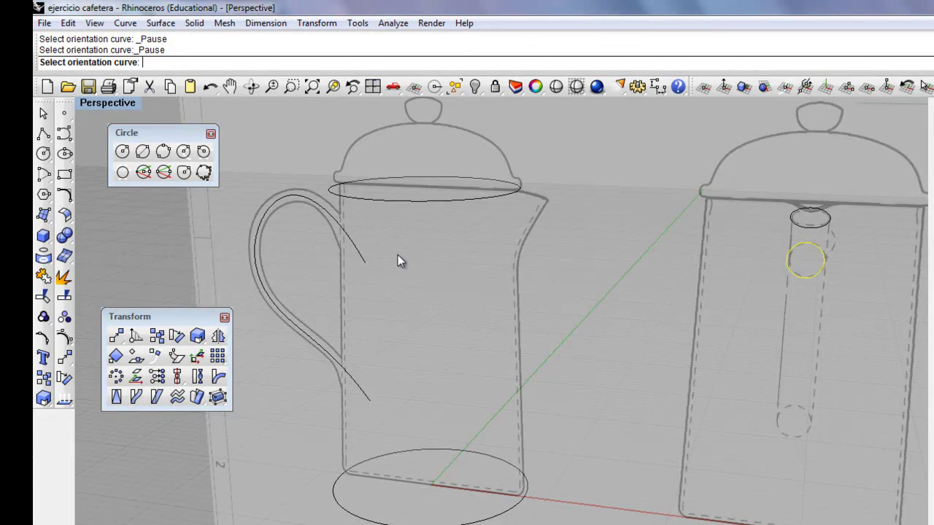
{"action": "left_click", "coordinate": [351, 242]}
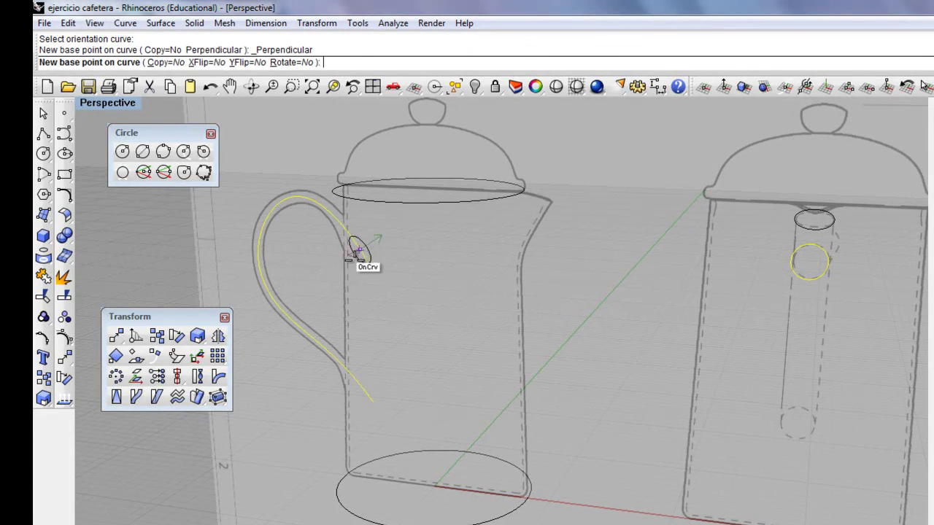
{"action": "left_click", "coordinate": [270, 214]}
{"action": "scroll", "coordinate": [341, 236], "scroll_direction": "up", "scroll_amount": 3}
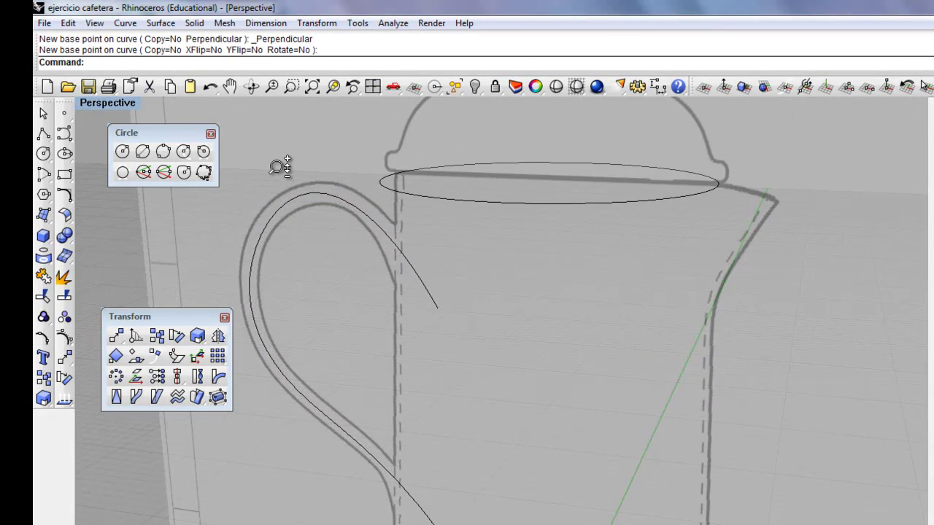
{"action": "scroll", "coordinate": [359, 267], "scroll_direction": "down", "scroll_amount": 1}
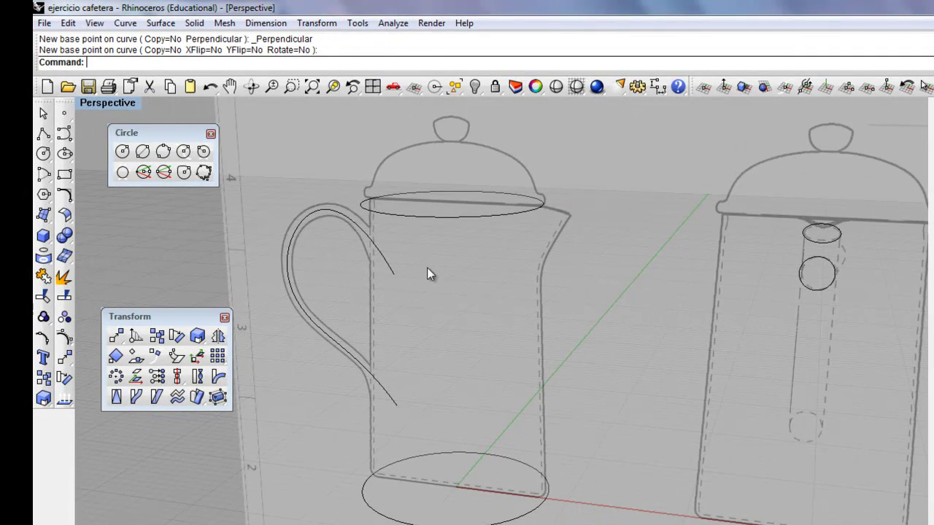
Retry orienting the circular section from its centre in the Perspective view, previewing it along the handle's upper bend from a rotated viewpoint
{"action": "key", "text": "Return"}
{"action": "left_click", "coordinate": [820, 290]}
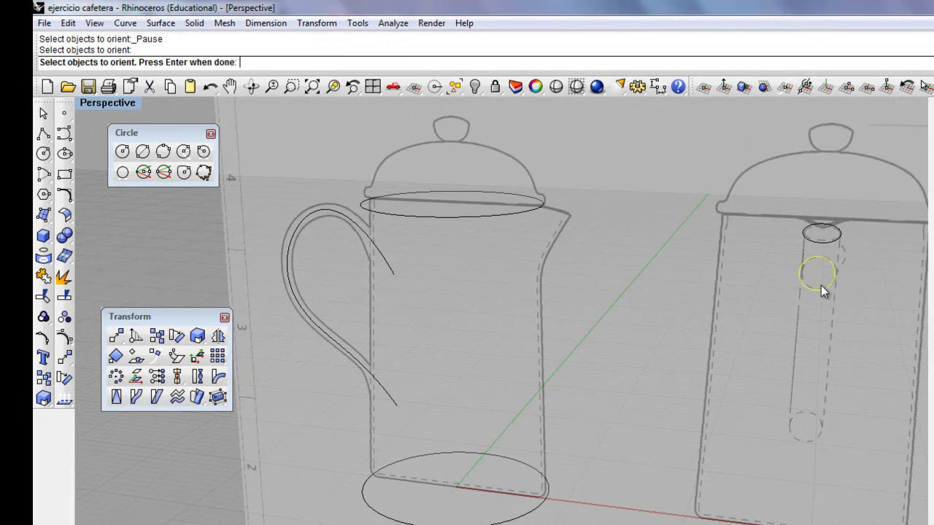
{"action": "key", "text": "Return"}
{"action": "left_click", "coordinate": [817, 276]}
{"action": "left_click", "coordinate": [377, 253]}
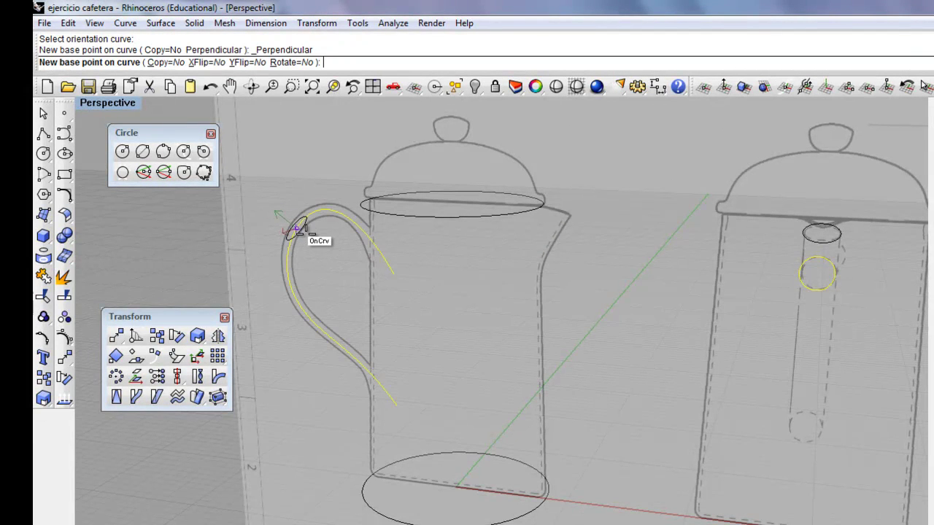
{"action": "key", "text": "Left"}
{"action": "key", "text": "Left"}
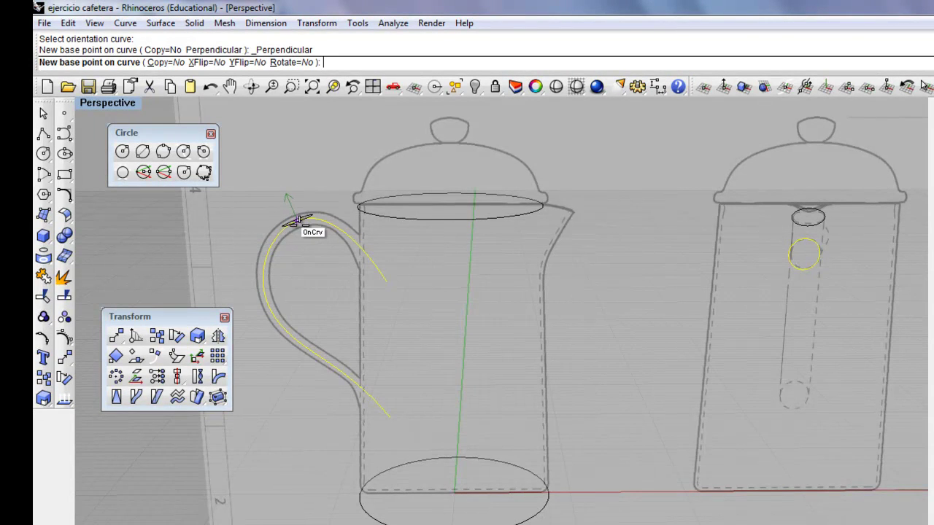
{"action": "key", "text": "Escape"}
Close the floating circle tools and show the Front view alone, keeping the transform tools at hand
{"action": "double_click", "coordinate": [119, 103]}
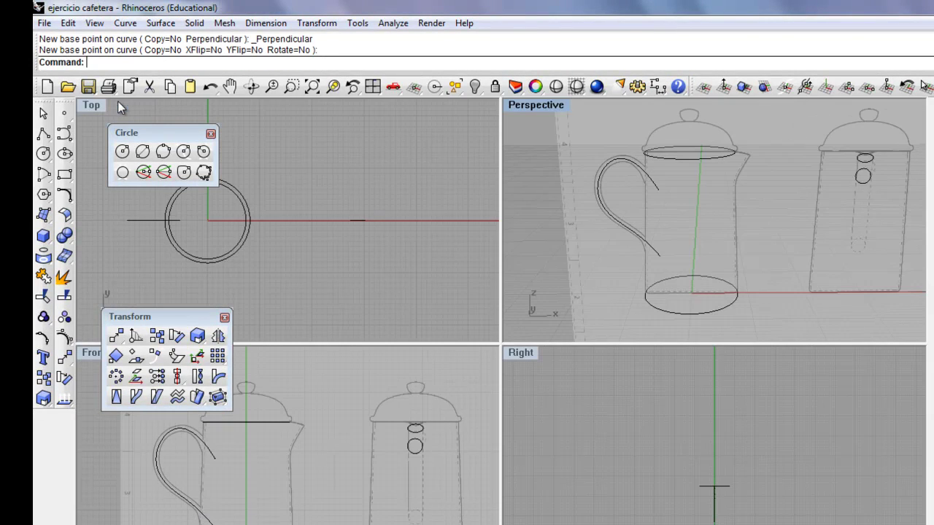
{"action": "left_click_drag", "start_coordinate": [198, 317], "coordinate": [190, 243]}
{"action": "left_click", "coordinate": [211, 134]}
{"action": "left_click", "coordinate": [88, 352]}
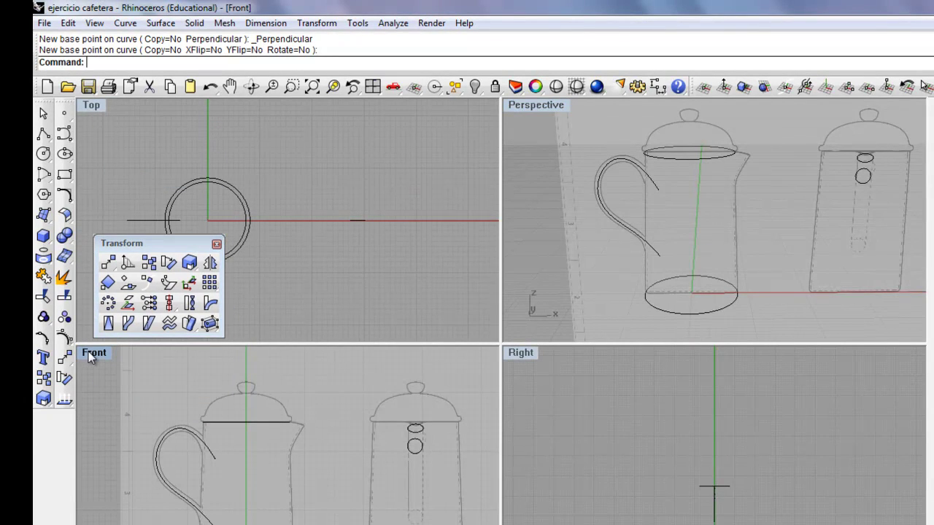
{"action": "double_click", "coordinate": [88, 352]}
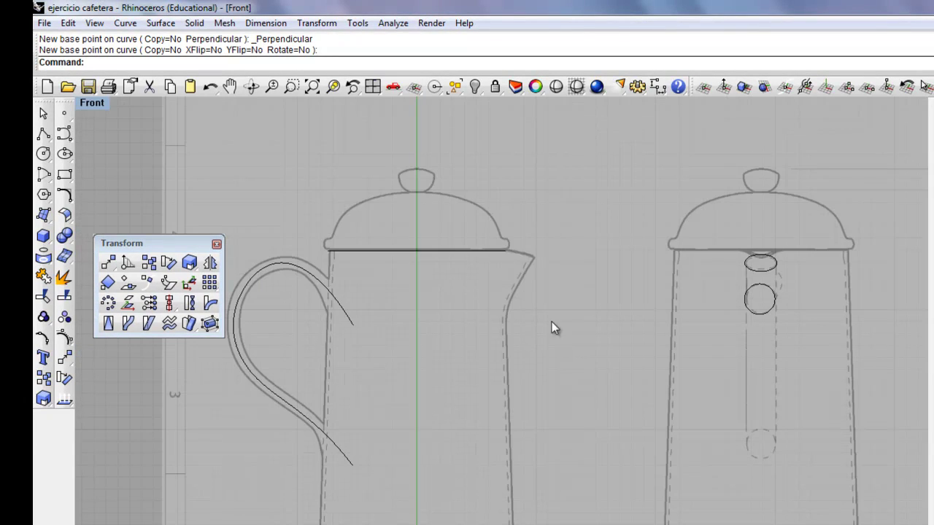
Orient copies of the circular section perpendicular to both ends of the handle curve, defining the base point in Front and using Copy=Yes
{"action": "left_click", "coordinate": [149, 283]}
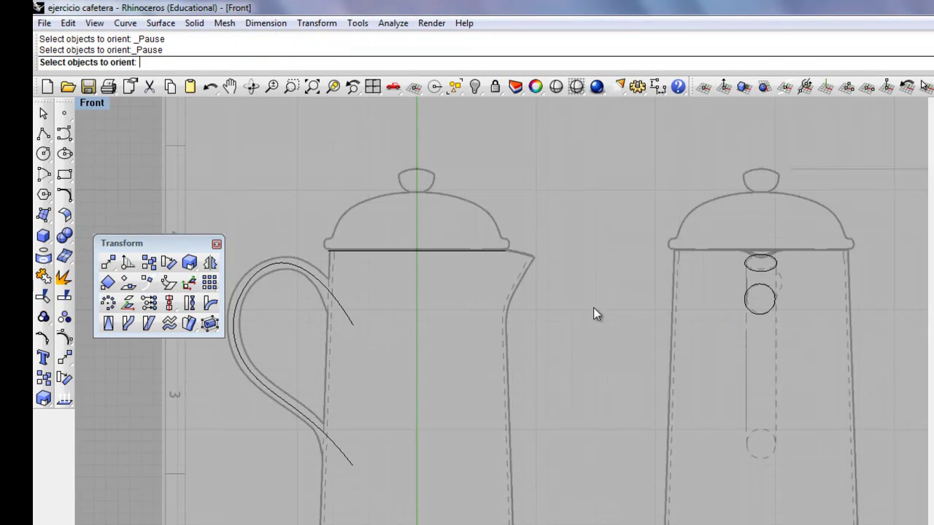
{"action": "key", "text": "Return"}
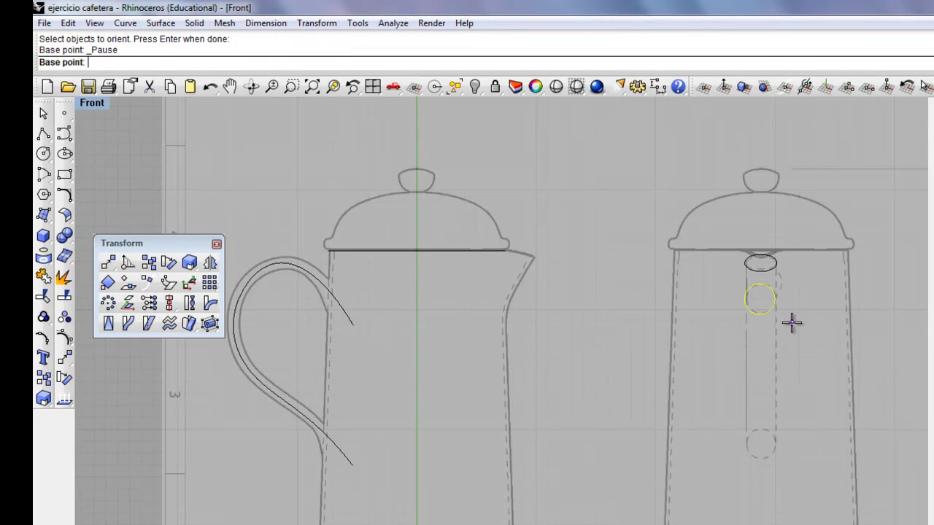
{"action": "left_click", "coordinate": [761, 307]}
{"action": "left_click", "coordinate": [341, 305]}
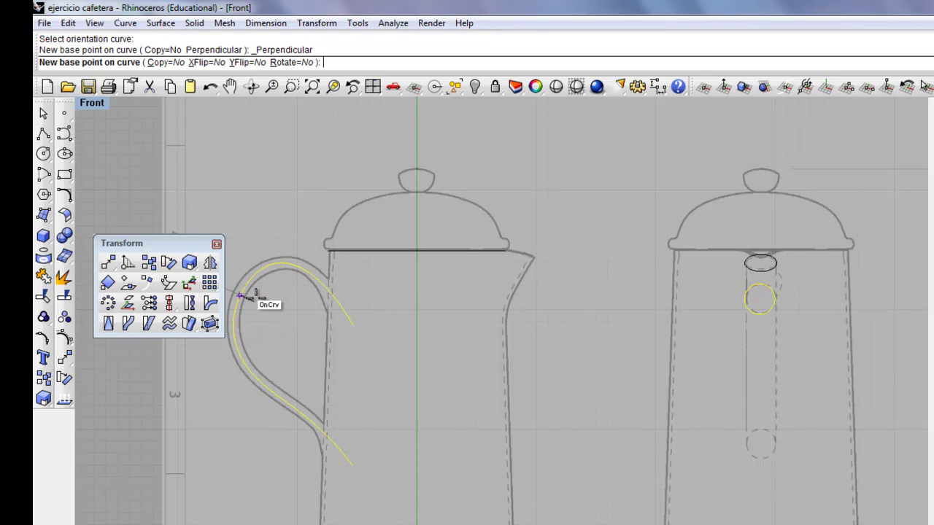
{"action": "key", "text": "ctrl+Tab"}
{"action": "key", "text": "ctrl+Tab"}
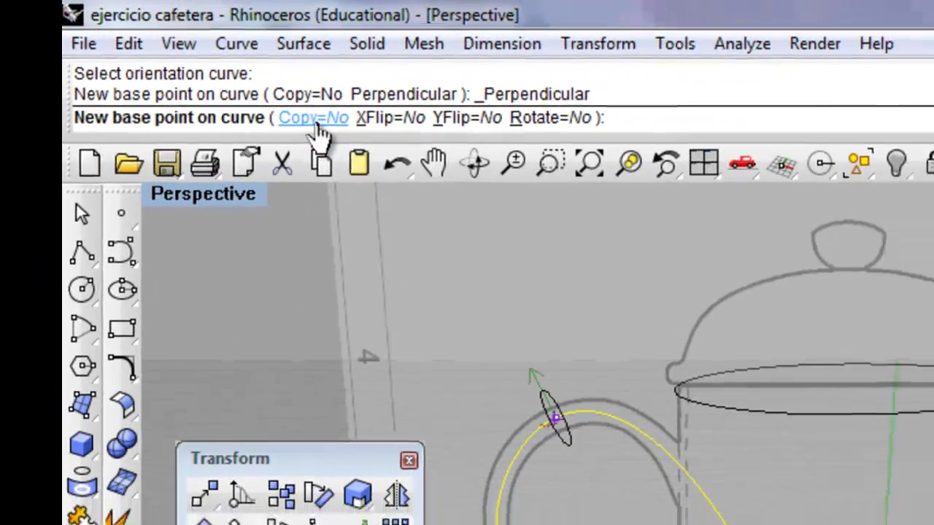
{"action": "left_click", "coordinate": [334, 127]}
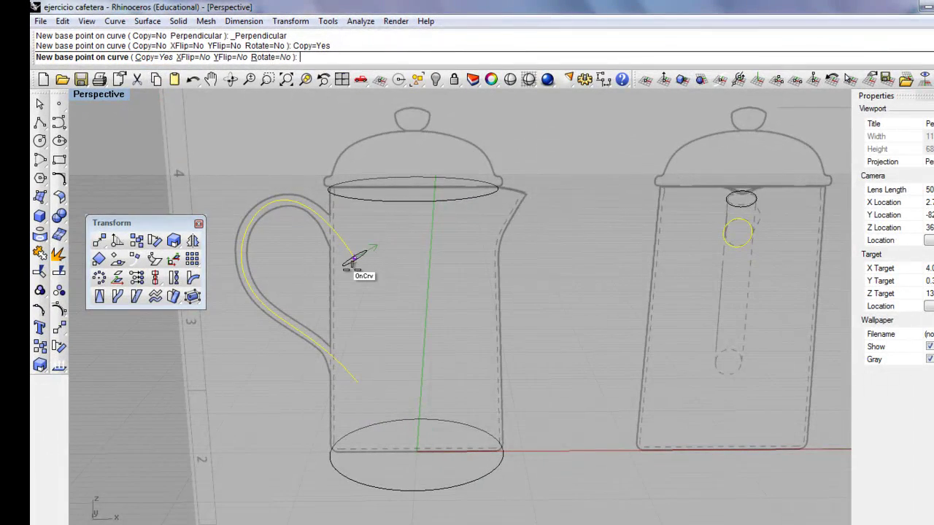
{"action": "left_click", "coordinate": [352, 261]}
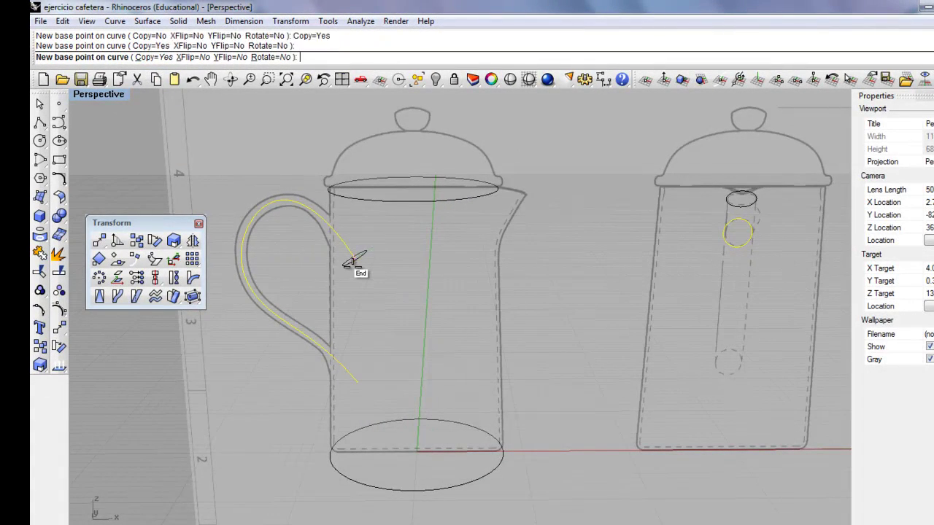
{"action": "left_click", "coordinate": [355, 388]}
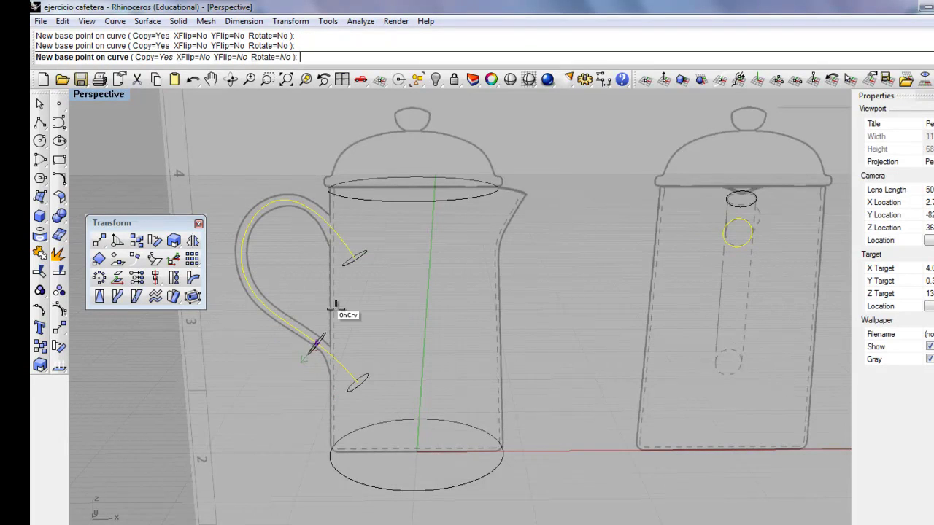
{"action": "key", "text": "Return"}
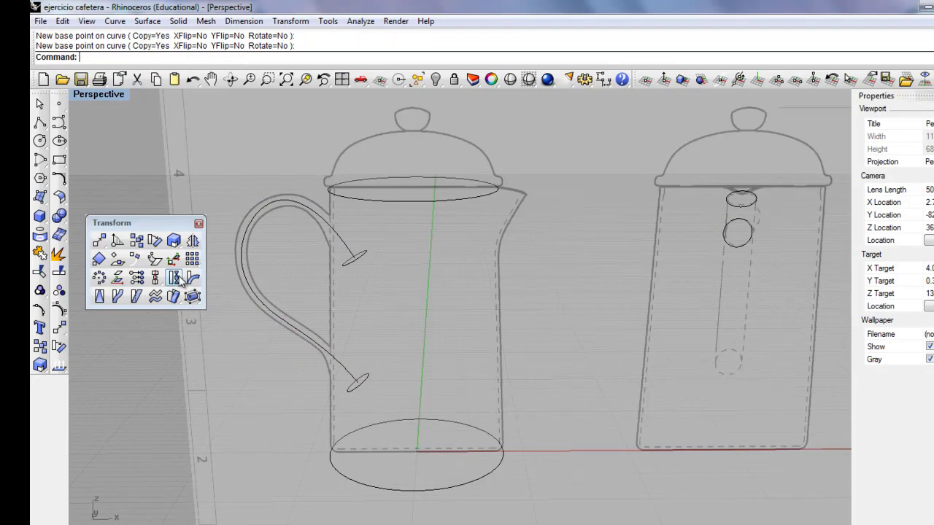
Try to orient the flattened ellipse, without copying, perpendicular to the handle curve near the top of its upper bend
{"action": "left_click", "coordinate": [134, 263]}
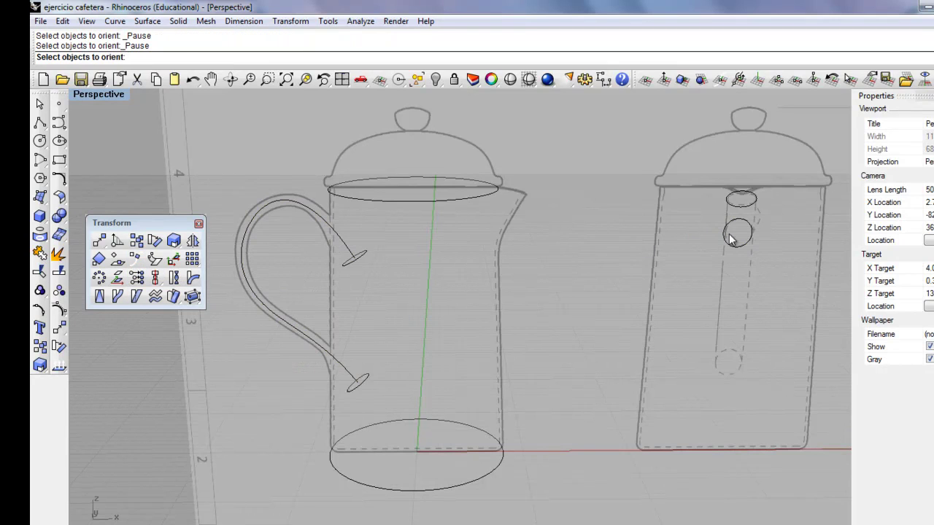
{"action": "left_click", "coordinate": [748, 207]}
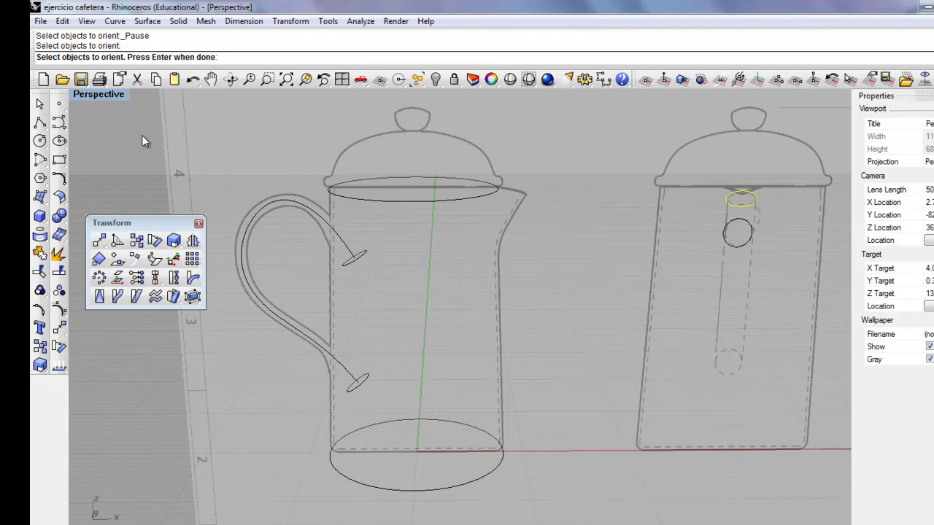
{"action": "double_click", "coordinate": [107, 96]}
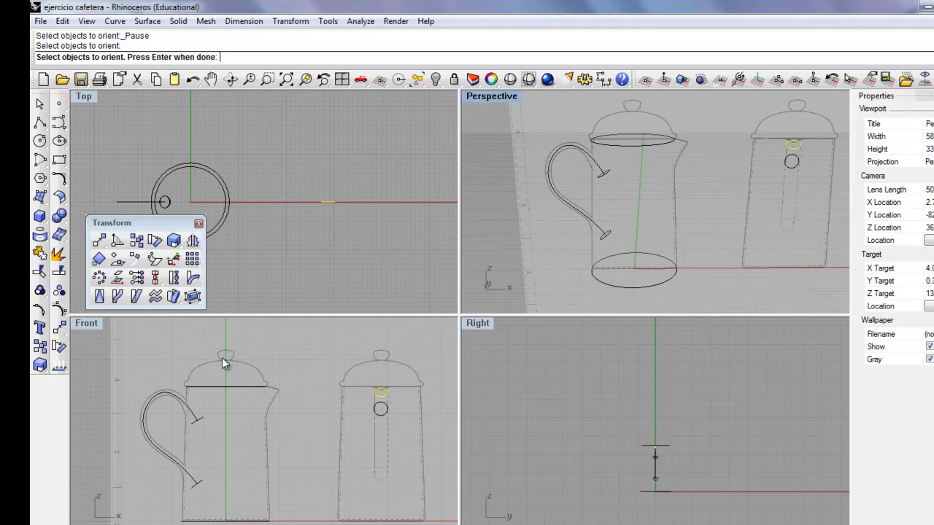
{"action": "left_click", "coordinate": [295, 359]}
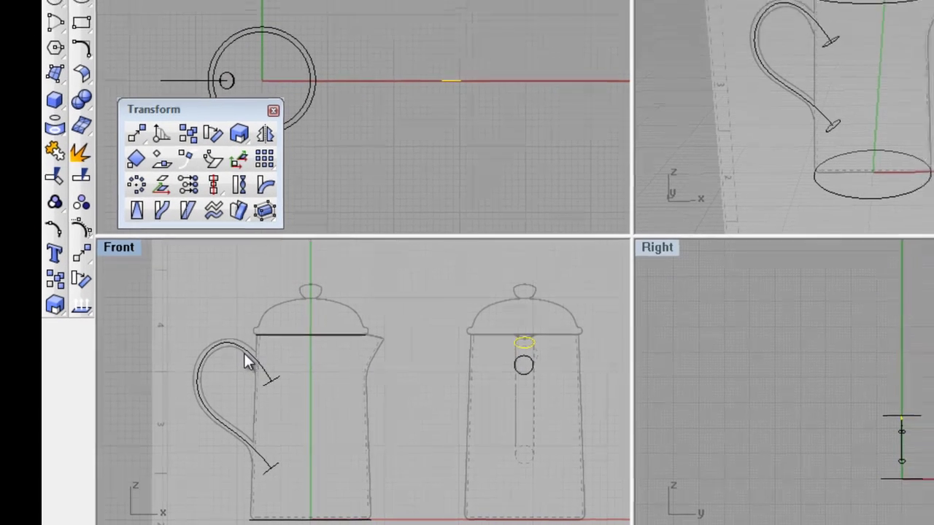
{"action": "left_click", "coordinate": [244, 353]}
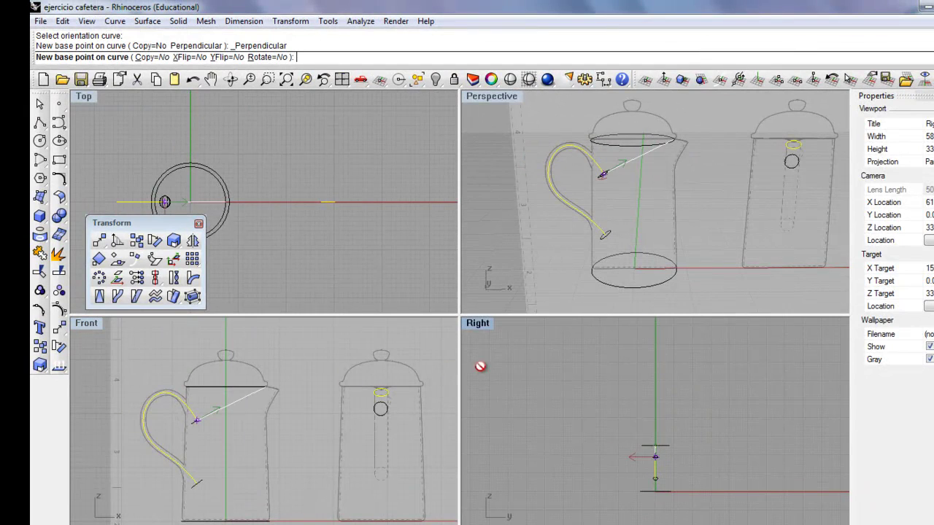
{"action": "left_click", "coordinate": [494, 98]}
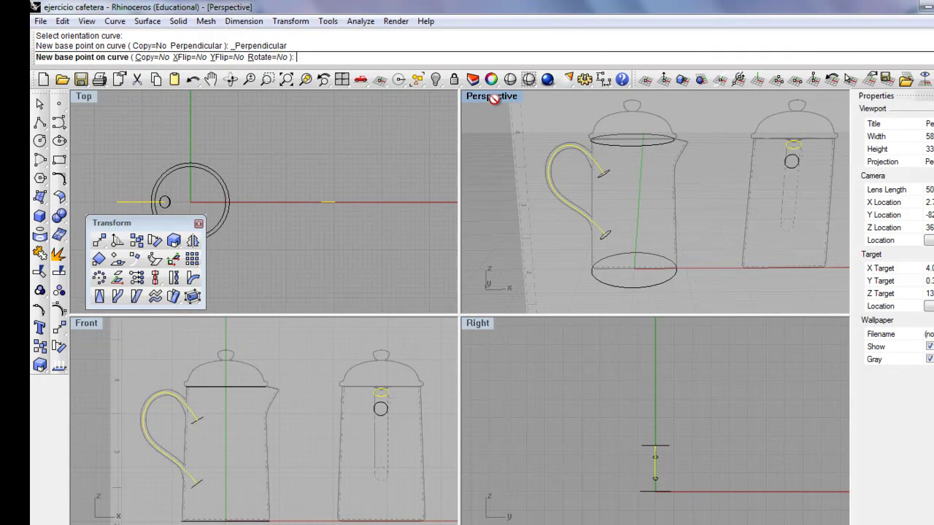
{"action": "double_click", "coordinate": [494, 97]}
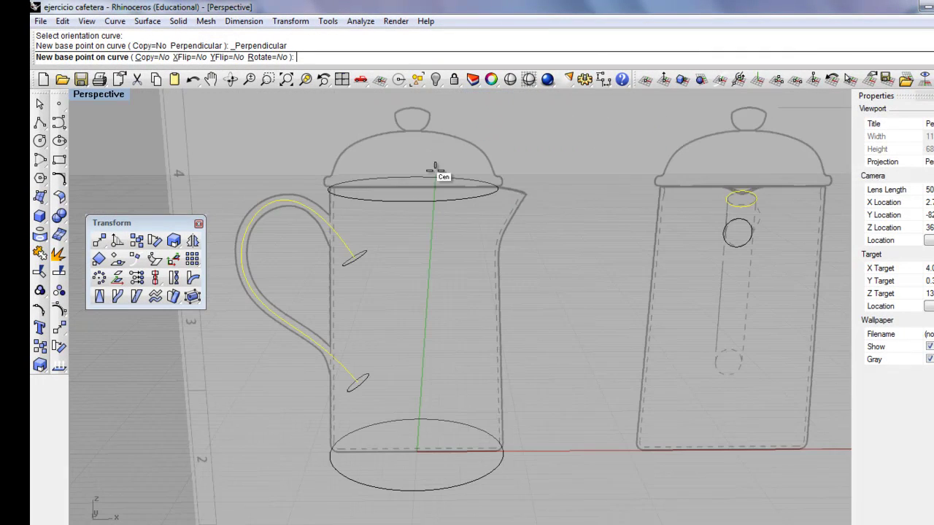
{"action": "left_click", "coordinate": [299, 207]}
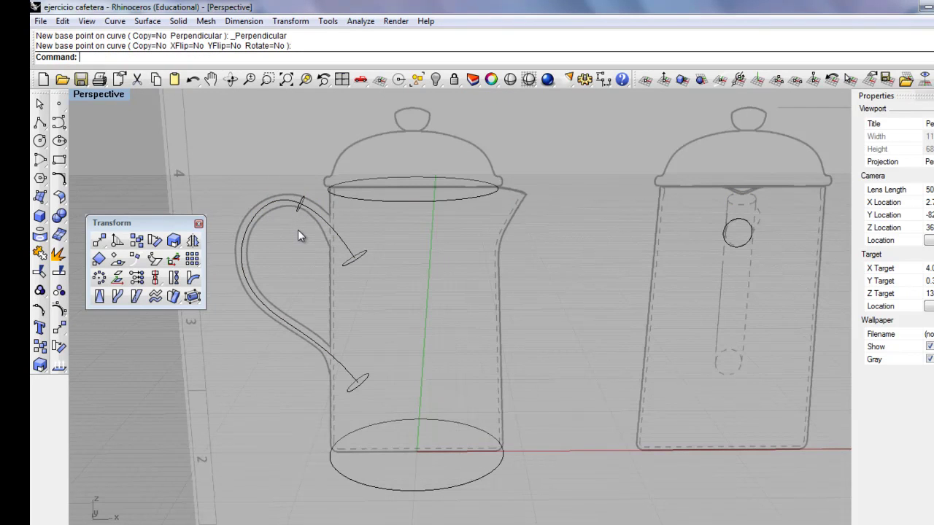
{"action": "key", "text": "ctrl+z"}
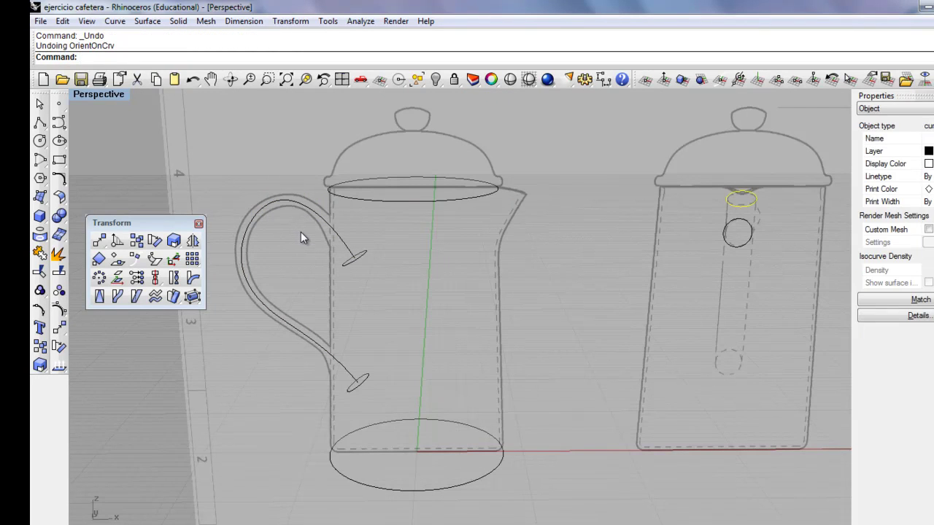
Orient copies of the flattened ellipse perpendicular to the handle curve at its upper bend, lower bend and just before the pot wall, with Copy=Yes
{"action": "double_click", "coordinate": [92, 95]}
{"action": "key", "text": "Return"}
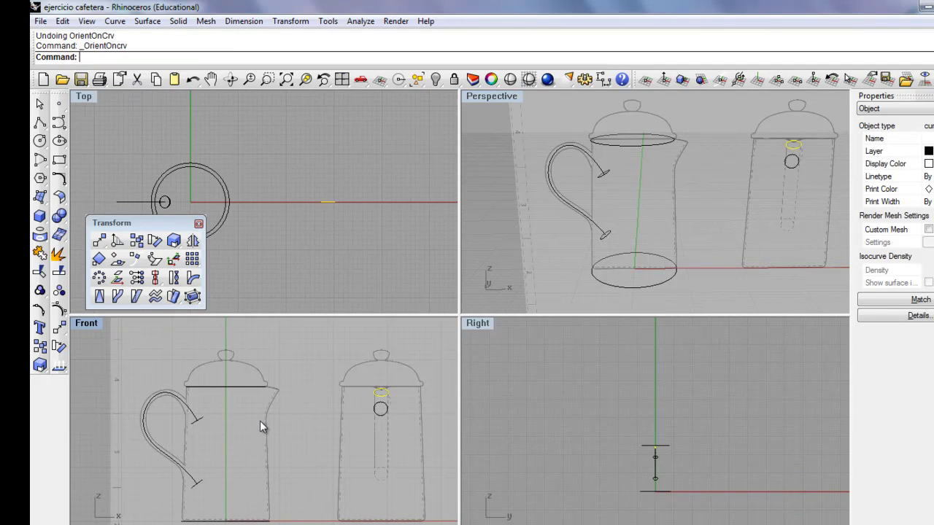
{"action": "left_click", "coordinate": [306, 399]}
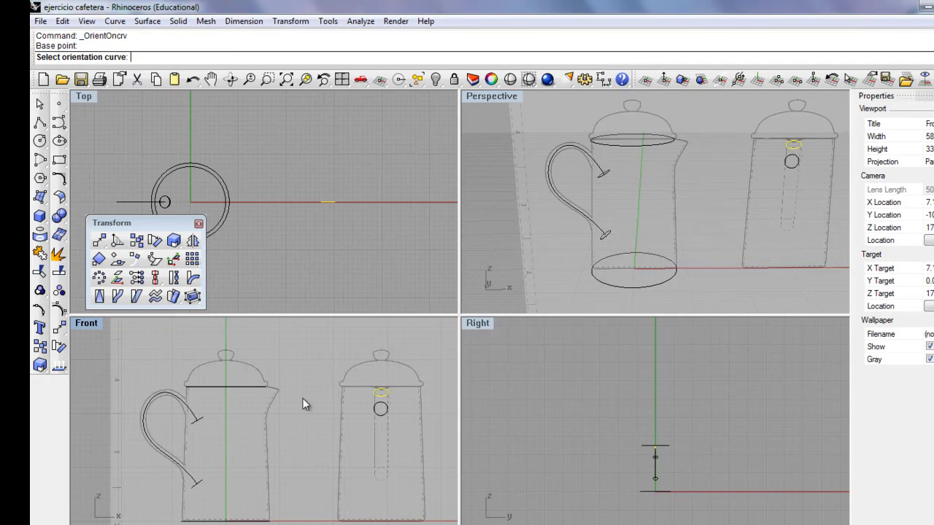
{"action": "left_click", "coordinate": [183, 405]}
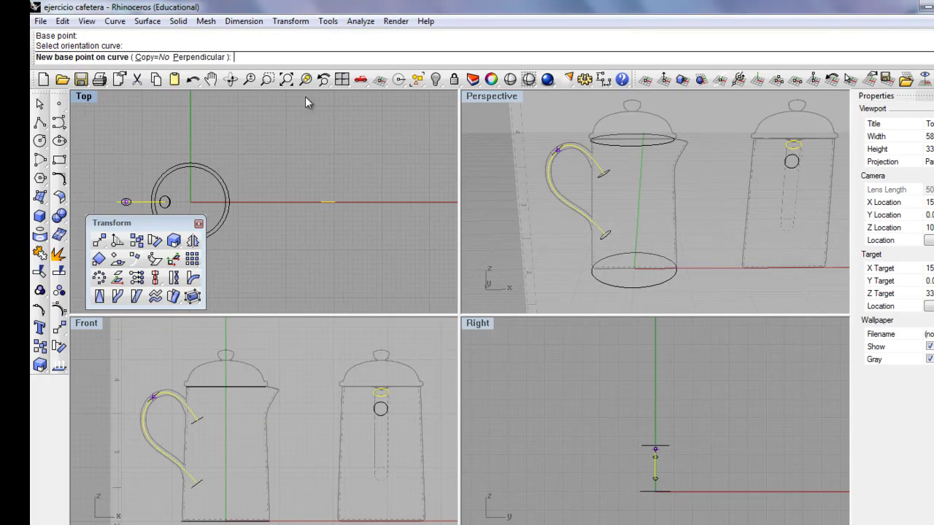
{"action": "left_click", "coordinate": [151, 57]}
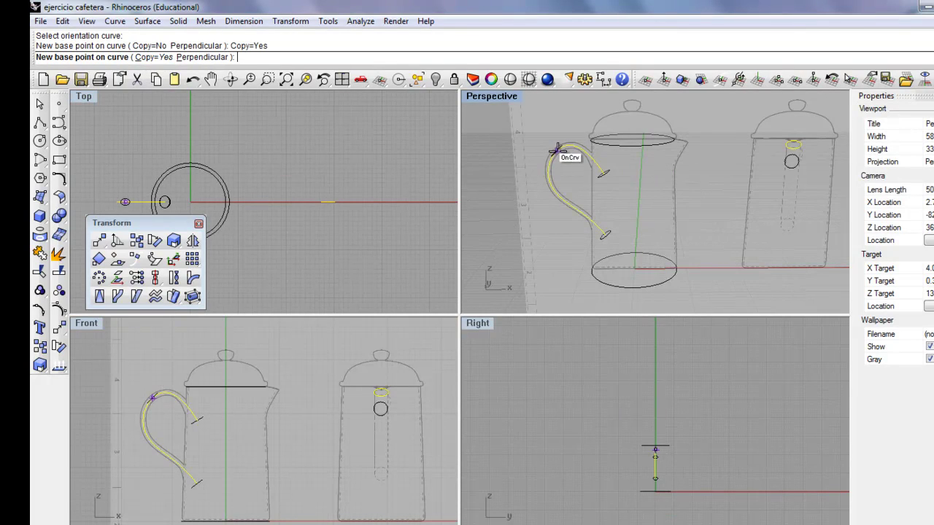
{"action": "left_click", "coordinate": [205, 57]}
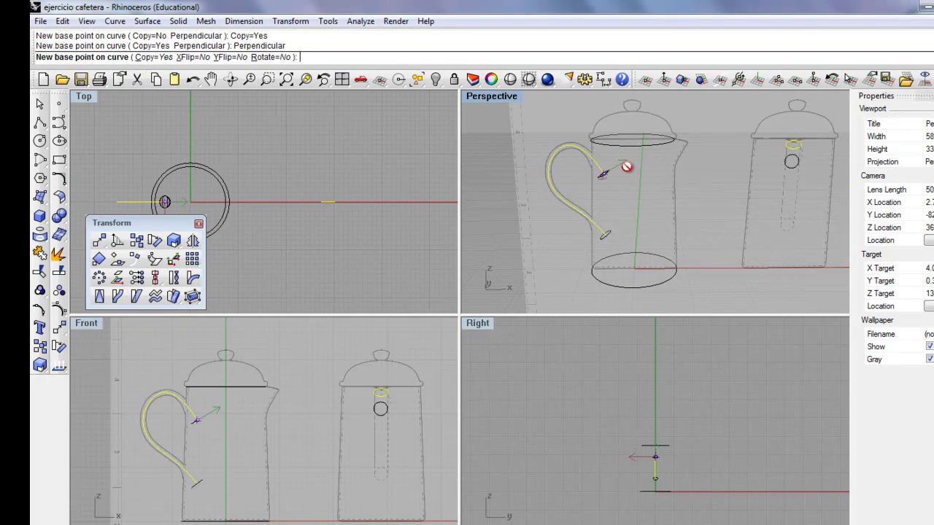
{"action": "double_click", "coordinate": [500, 97]}
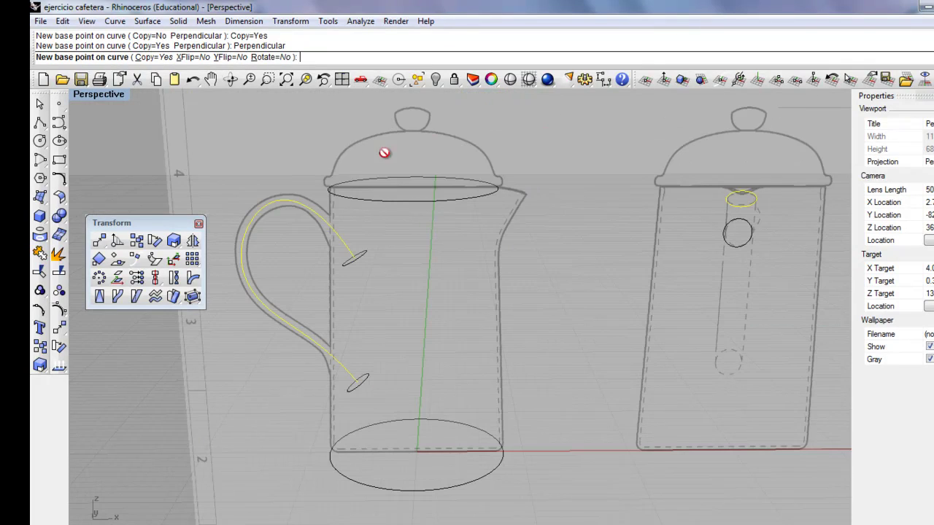
{"action": "left_click", "coordinate": [297, 209]}
{"action": "left_click", "coordinate": [247, 294]}
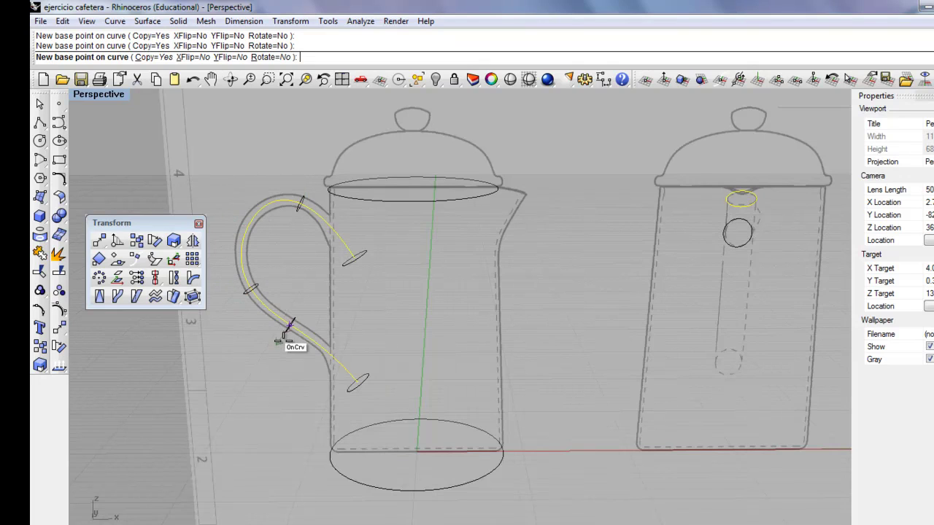
{"action": "left_click", "coordinate": [305, 354]}
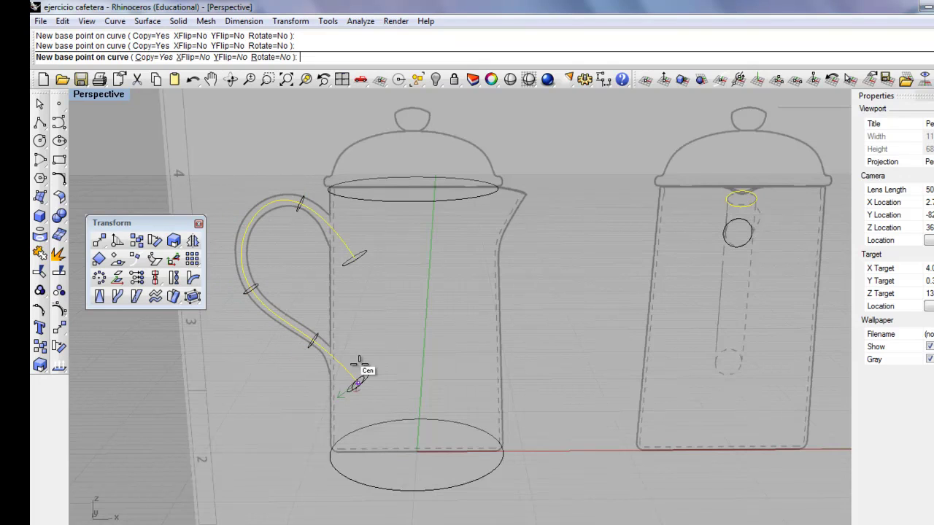
{"action": "key", "text": "Return"}
{"action": "right_click_drag", "start_coordinate": [316, 294], "coordinate": [368, 303]}
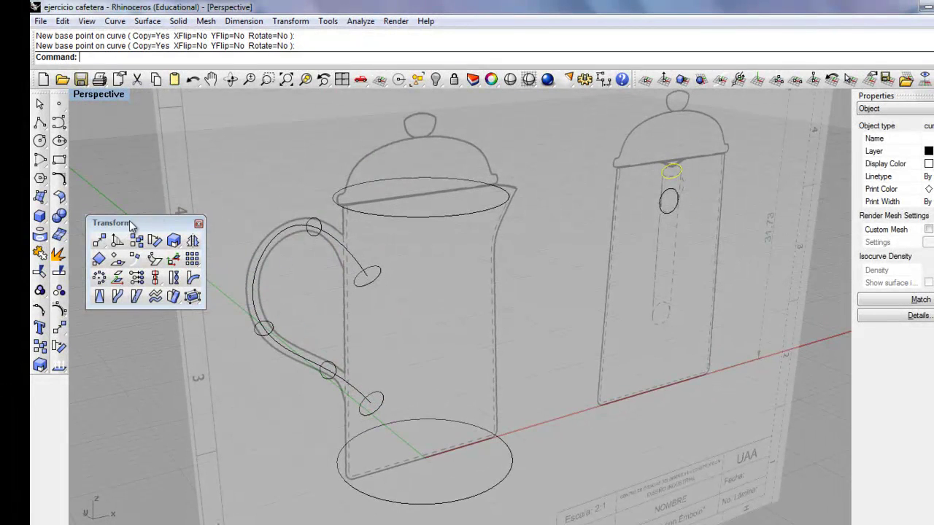
Move the floating transform tools clear of the handle and float the surface tools beside it
{"action": "left_click_drag", "start_coordinate": [132, 225], "coordinate": [161, 410]}
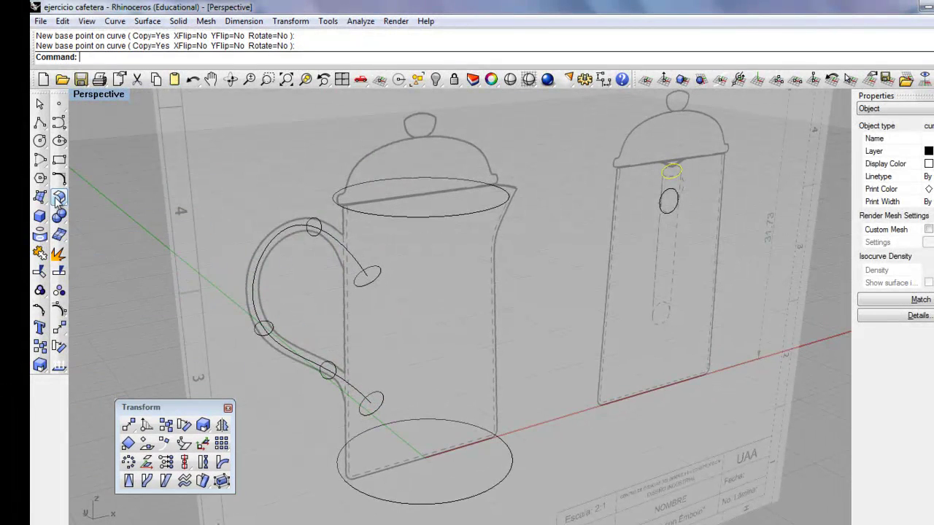
{"action": "right_click_drag", "start_coordinate": [146, 285], "coordinate": [259, 316]}
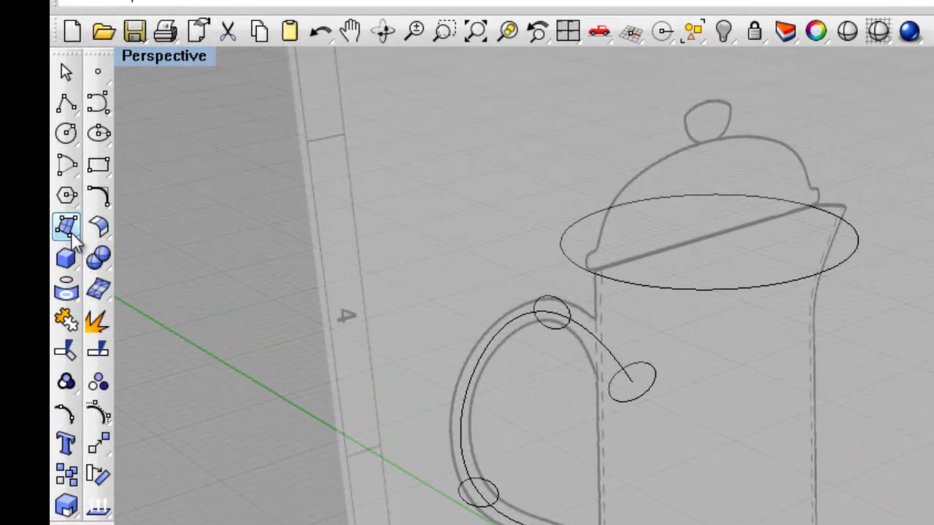
{"action": "left_click", "coordinate": [45, 206]}
{"action": "left_click_drag", "start_coordinate": [123, 227], "coordinate": [195, 230]}
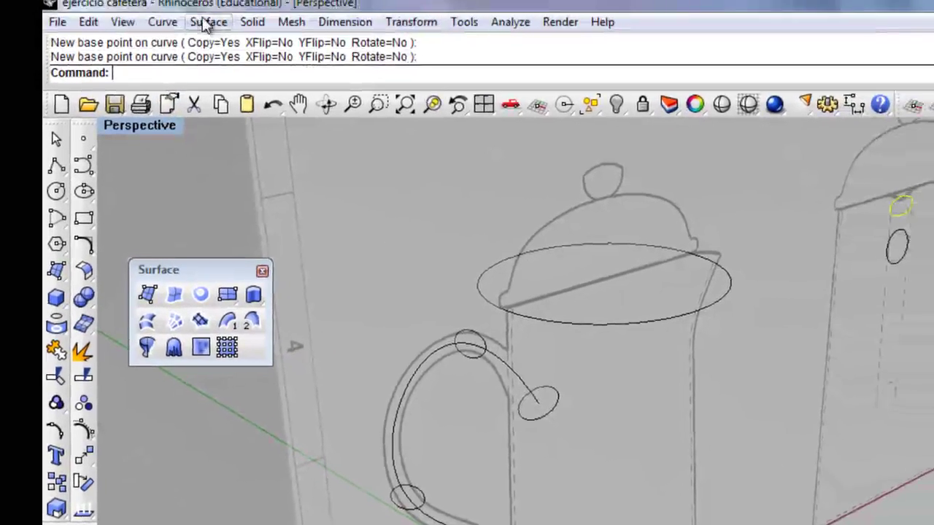
{"action": "left_click", "coordinate": [232, 22]}
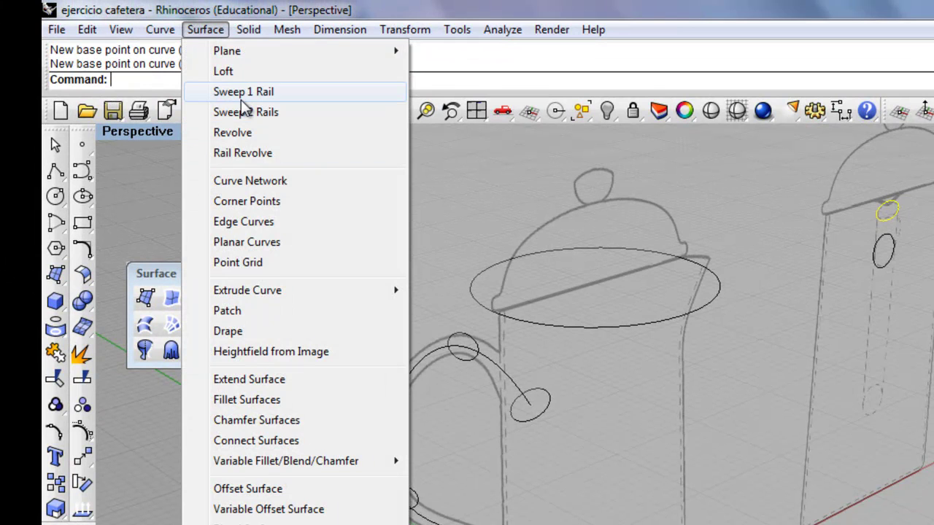
{"action": "left_click", "coordinate": [205, 36]}
{"action": "left_click", "coordinate": [225, 326]}
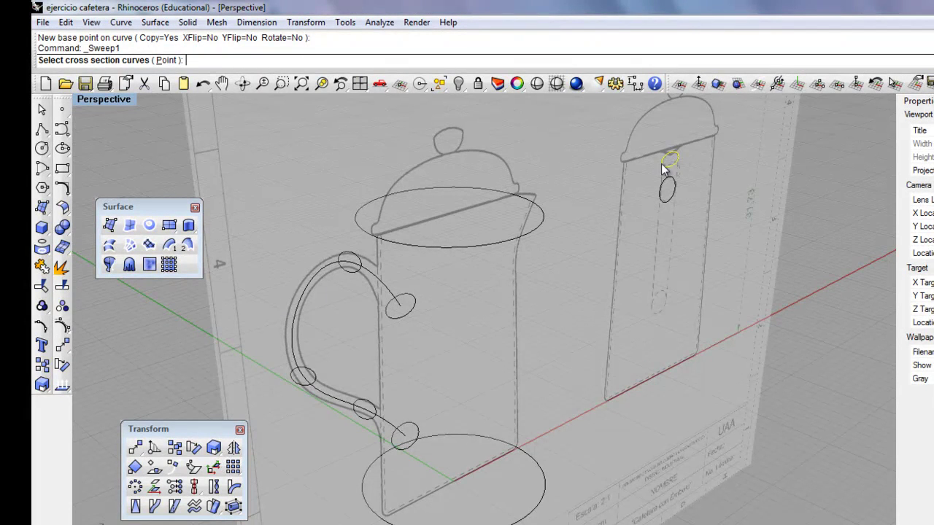
{"action": "key", "text": "Escape"}
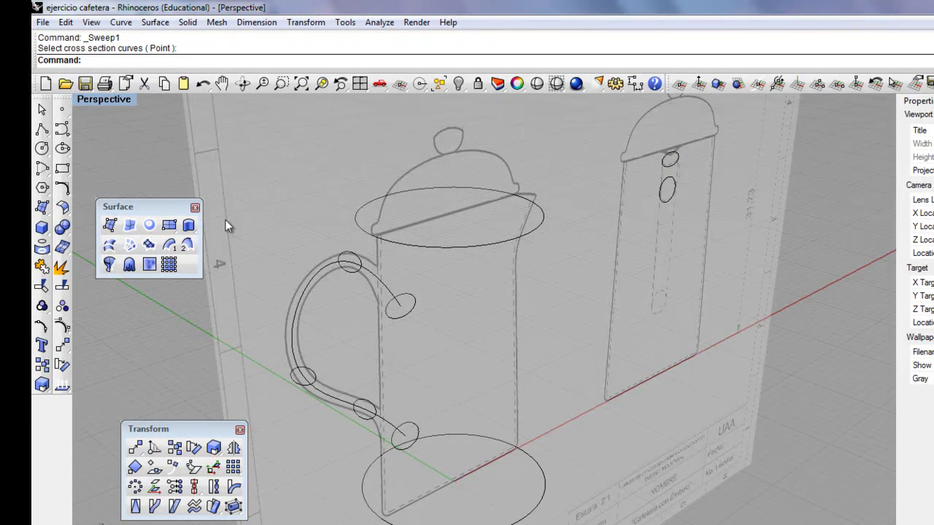
Try a one-rail sweep along the handle curve through its five sections with the Freeform style, and undo it
{"action": "left_click", "coordinate": [171, 246]}
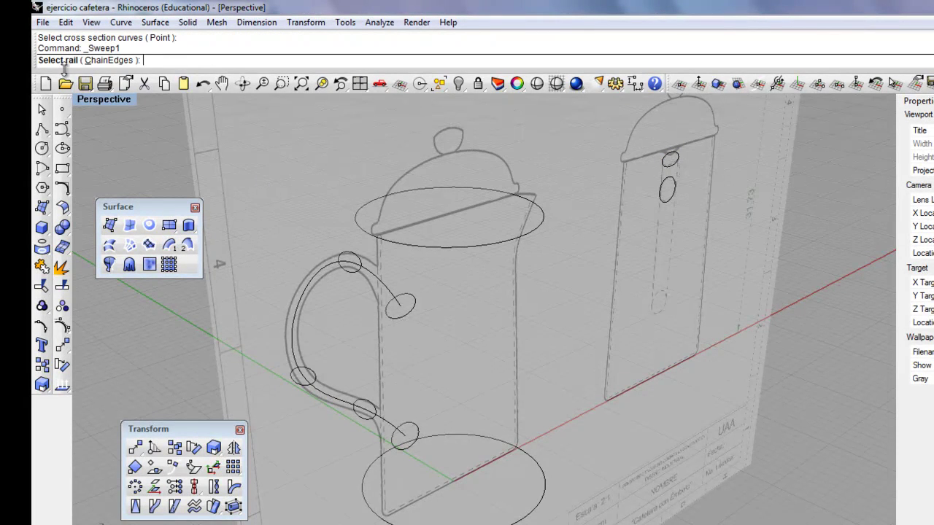
{"action": "left_click", "coordinate": [313, 289]}
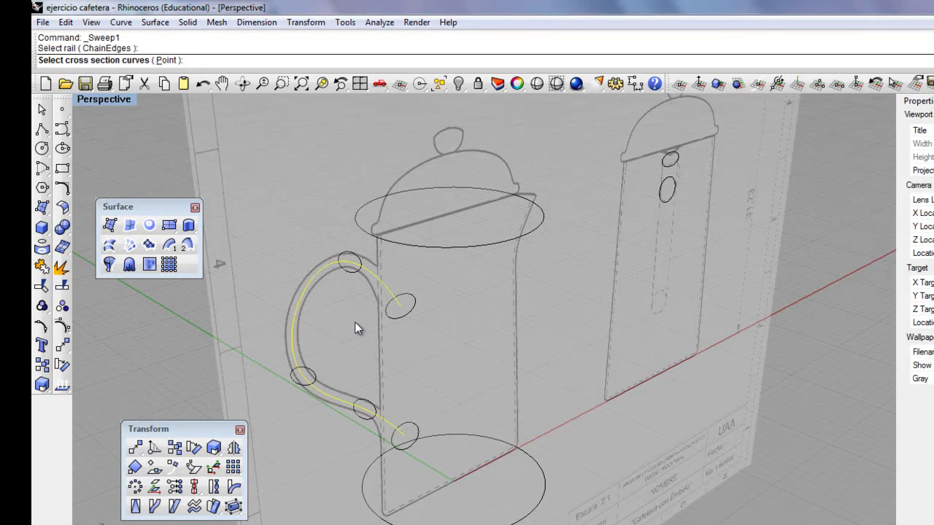
{"action": "left_click", "coordinate": [398, 317]}
{"action": "left_click", "coordinate": [348, 276]}
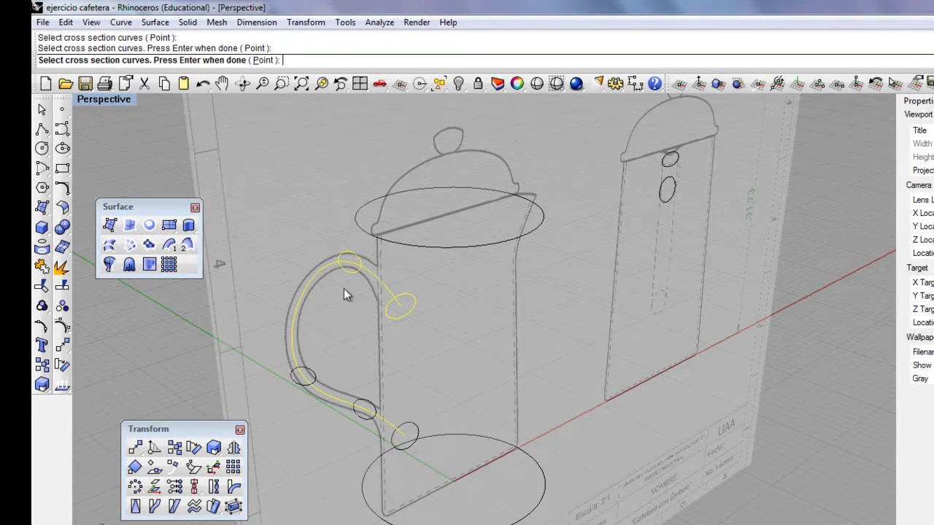
{"action": "left_click", "coordinate": [306, 377]}
{"action": "left_click", "coordinate": [361, 407]}
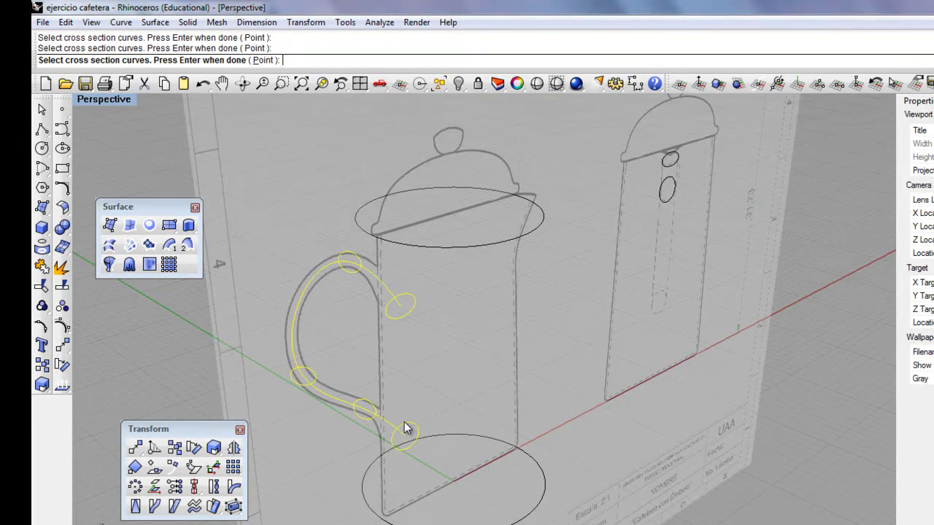
{"action": "key", "text": "Return"}
{"action": "key", "text": "Return"}
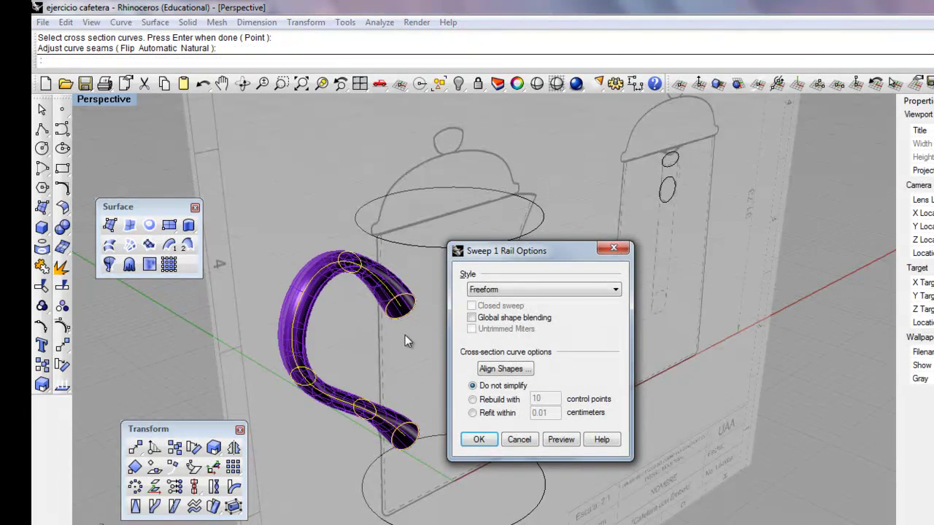
{"action": "left_click_drag", "start_coordinate": [501, 251], "coordinate": [629, 246]}
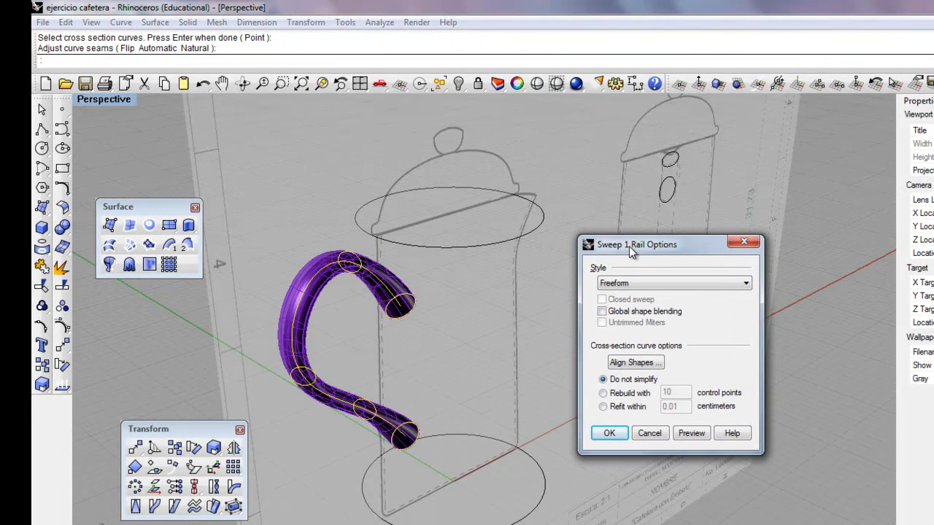
{"action": "key", "text": "Return"}
{"action": "right_click_drag", "start_coordinate": [382, 321], "coordinate": [372, 248]}
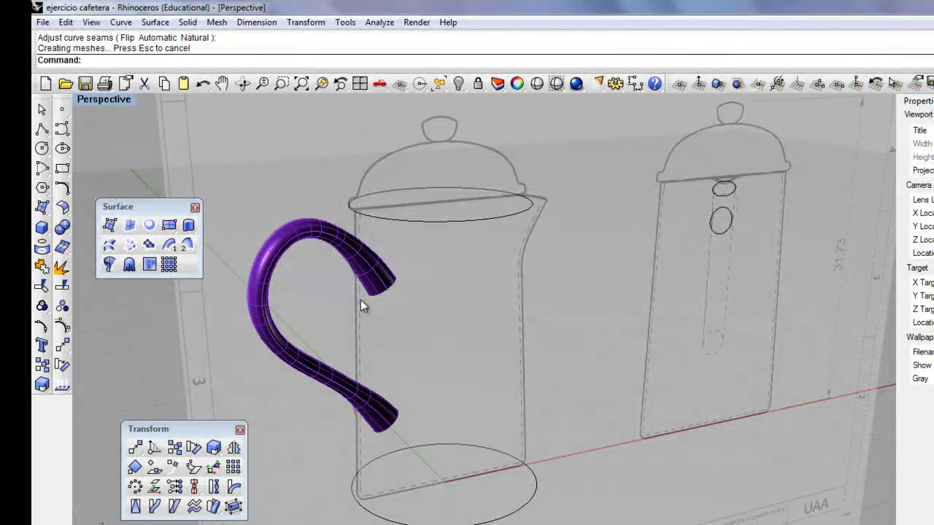
{"action": "key", "text": "ctrl+z"}
Set up a one-rail sweep with the handle curve as rail and all five sections picked in order from the upper to the lower end
{"action": "right_click", "coordinate": [361, 300]}
{"action": "left_click", "coordinate": [364, 260]}
{"action": "left_click", "coordinate": [381, 284]}
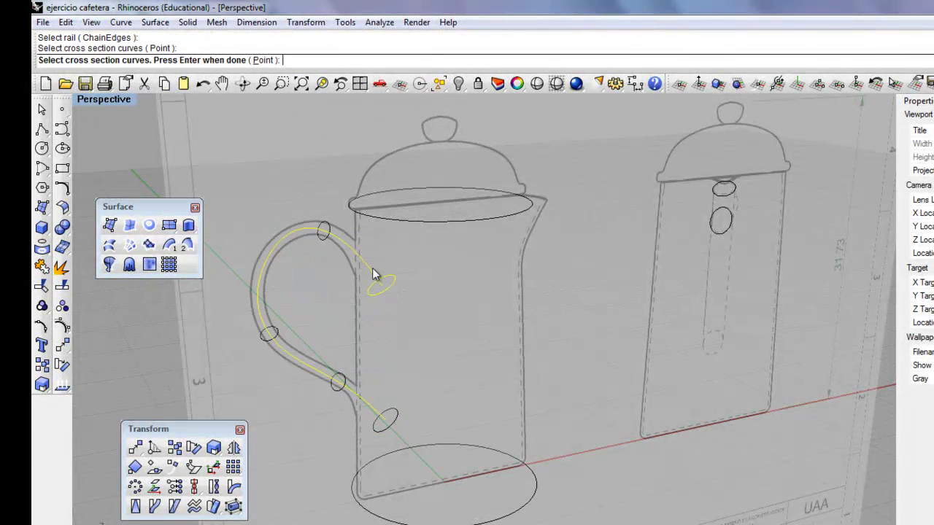
{"action": "left_click", "coordinate": [324, 243]}
{"action": "left_click", "coordinate": [274, 336]}
{"action": "left_click", "coordinate": [337, 380]}
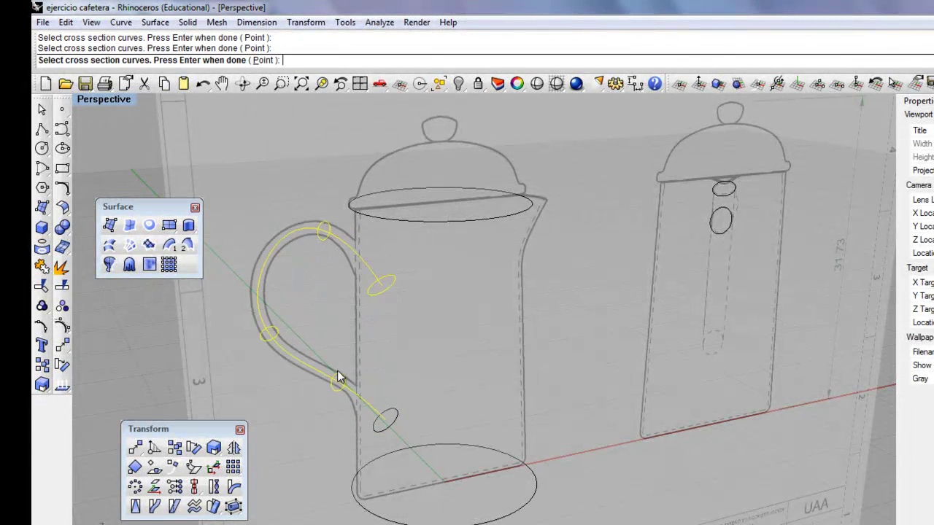
{"action": "left_click", "coordinate": [391, 423]}
{"action": "key", "text": "Return"}
{"action": "key", "text": "Return"}
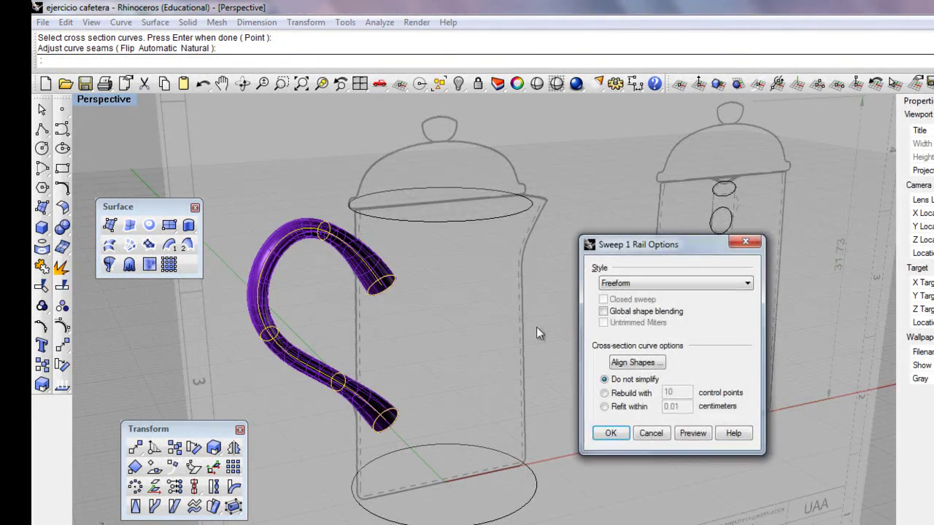
Preview the handle sweep with the Roadlike Top style and with the Roadlike Front style
{"action": "left_click", "coordinate": [635, 284]}
{"action": "left_click", "coordinate": [654, 305]}
{"action": "left_click", "coordinate": [680, 434]}
{"action": "left_click", "coordinate": [655, 284]}
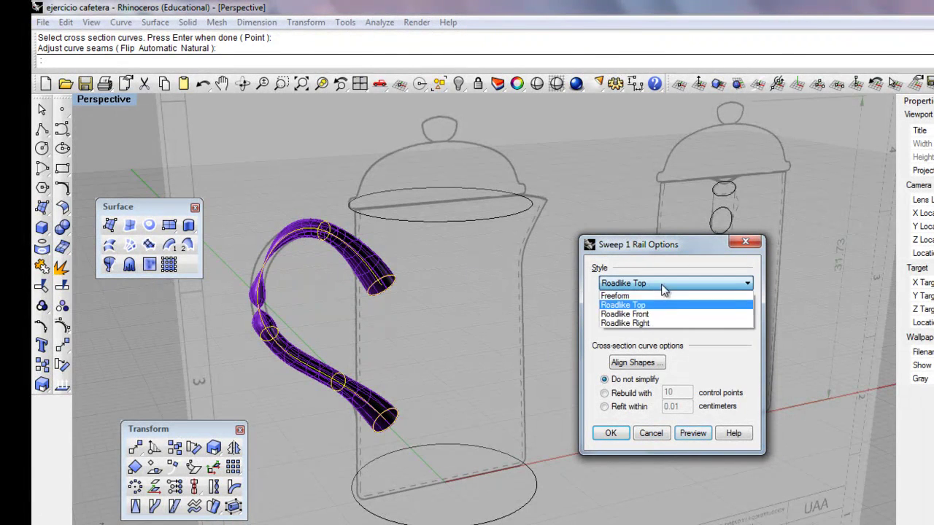
{"action": "left_click", "coordinate": [655, 315]}
{"action": "left_click", "coordinate": [685, 435]}
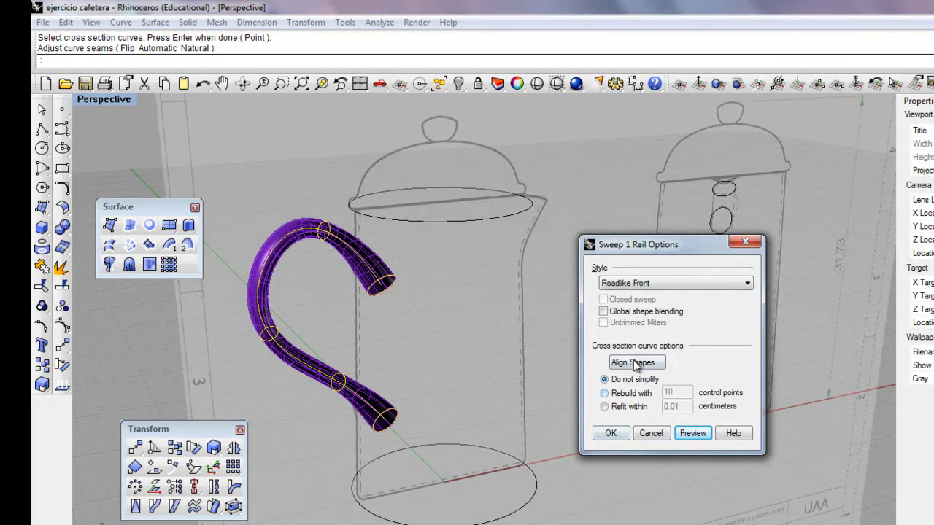
Preview the sweep with its cross sections rebuilt to 10 control points, and raise the rebuild to 15 points
{"action": "left_click", "coordinate": [644, 395]}
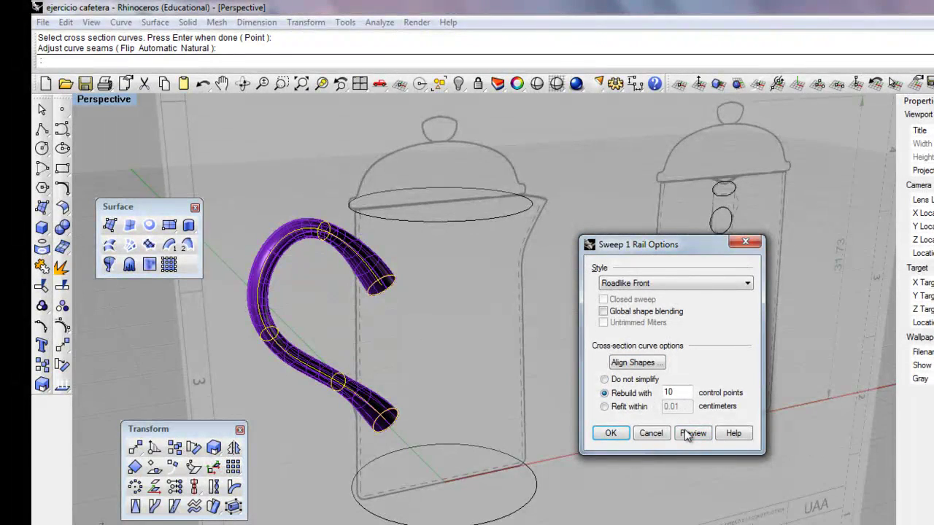
{"action": "left_click", "coordinate": [690, 433]}
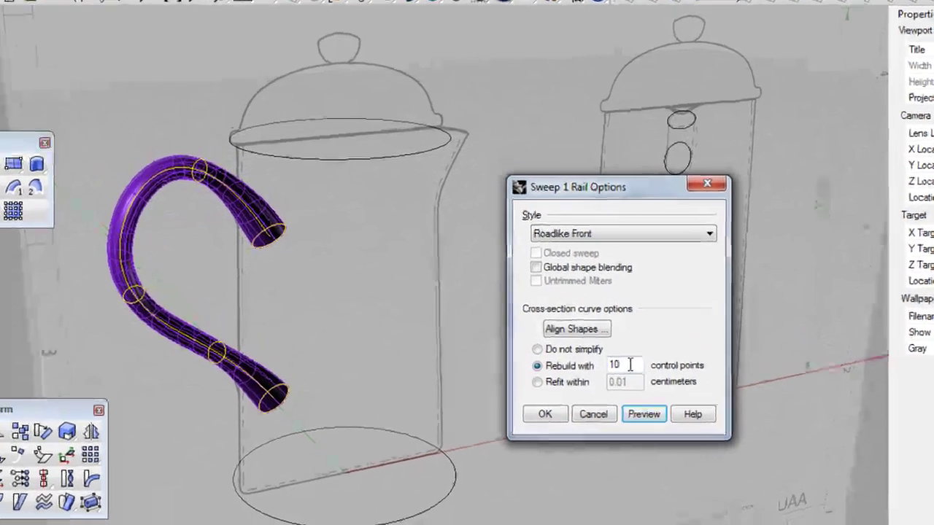
{"action": "double_click", "coordinate": [670, 392]}
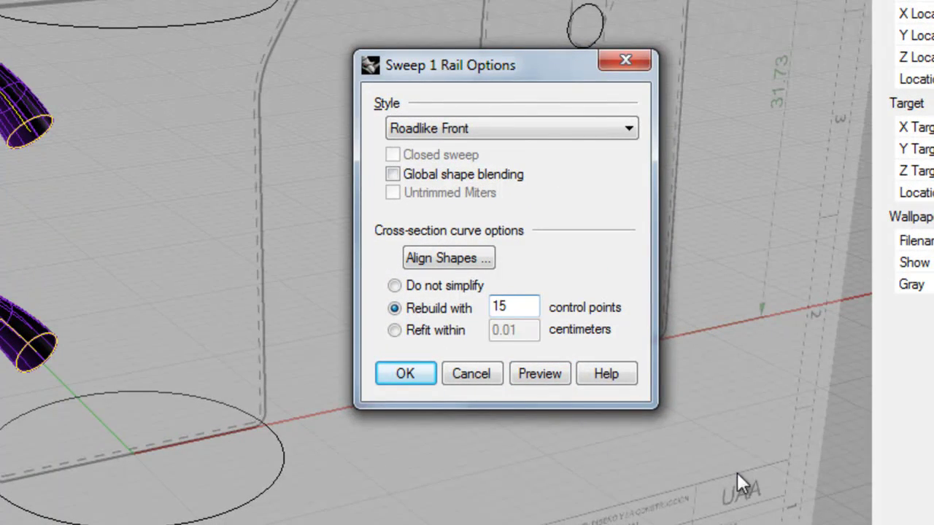
{"action": "left_click", "coordinate": [536, 373]}
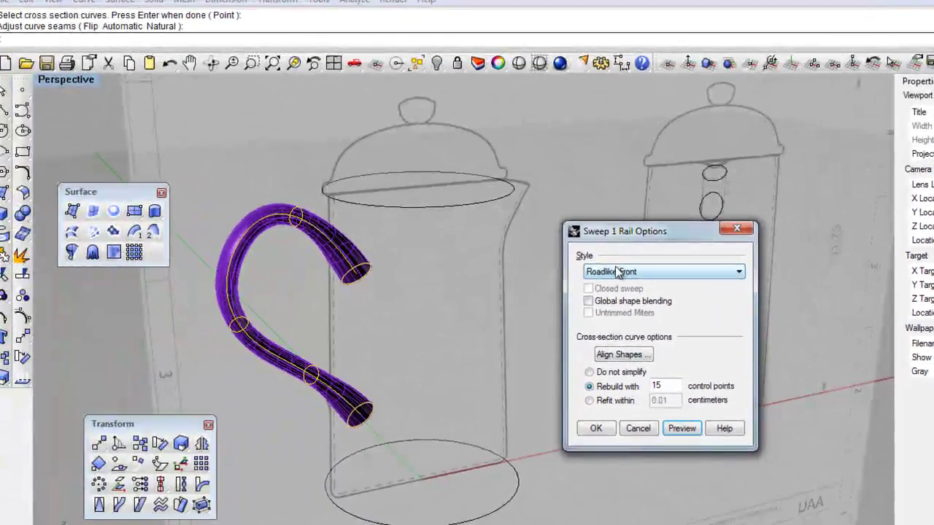
Set the sweep style to Freeform, preview it, and create the handle surface
{"action": "left_click", "coordinate": [429, 139]}
{"action": "left_click", "coordinate": [475, 157]}
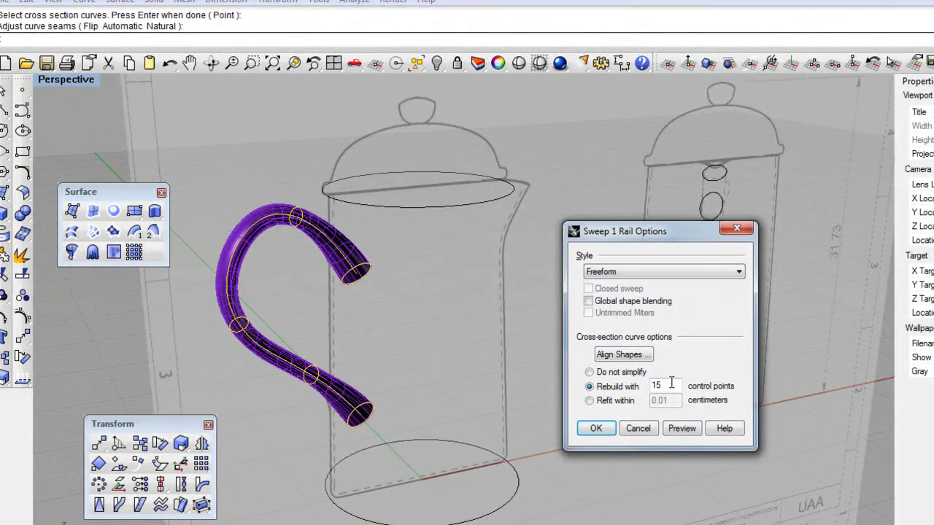
{"action": "left_click", "coordinate": [682, 428]}
{"action": "left_click", "coordinate": [566, 406]}
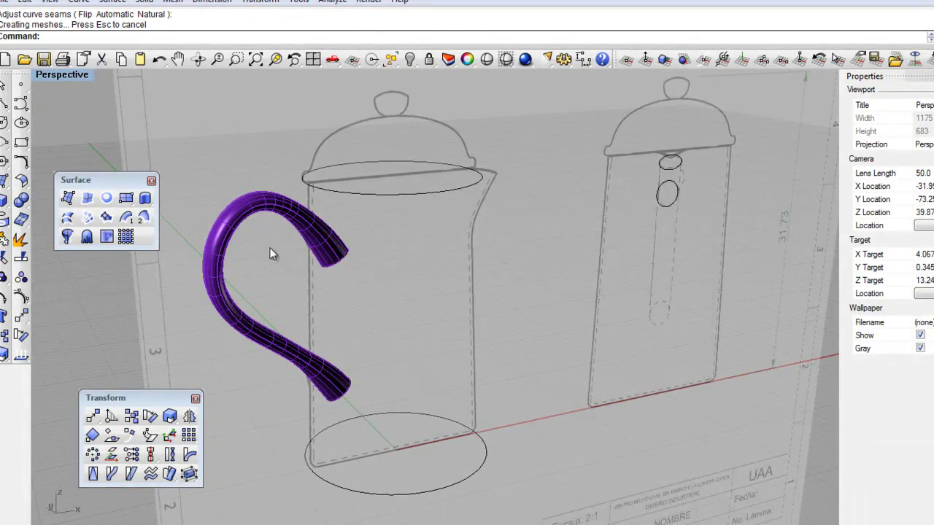
Show the hidden pot body together with the swept handle
{"action": "right_click_drag", "start_coordinate": [270, 253], "coordinate": [210, 263]}
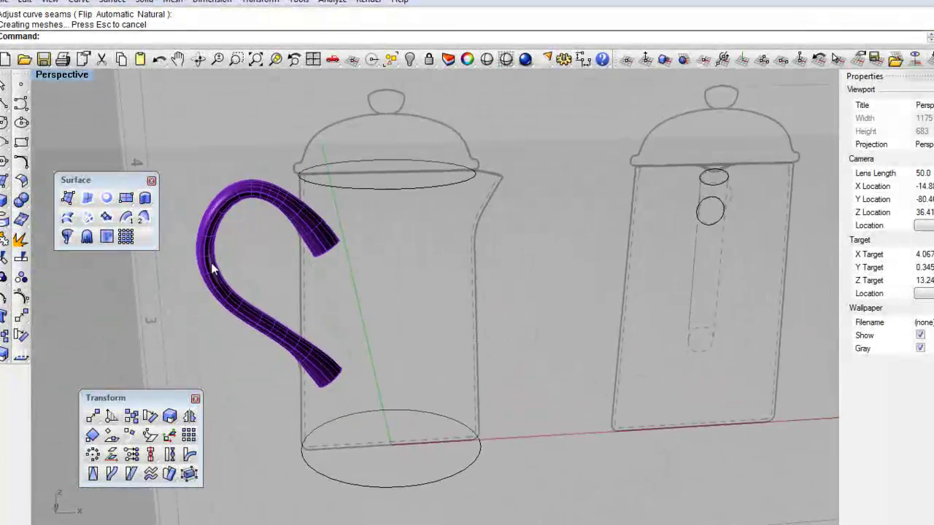
{"action": "right_click", "coordinate": [412, 60]}
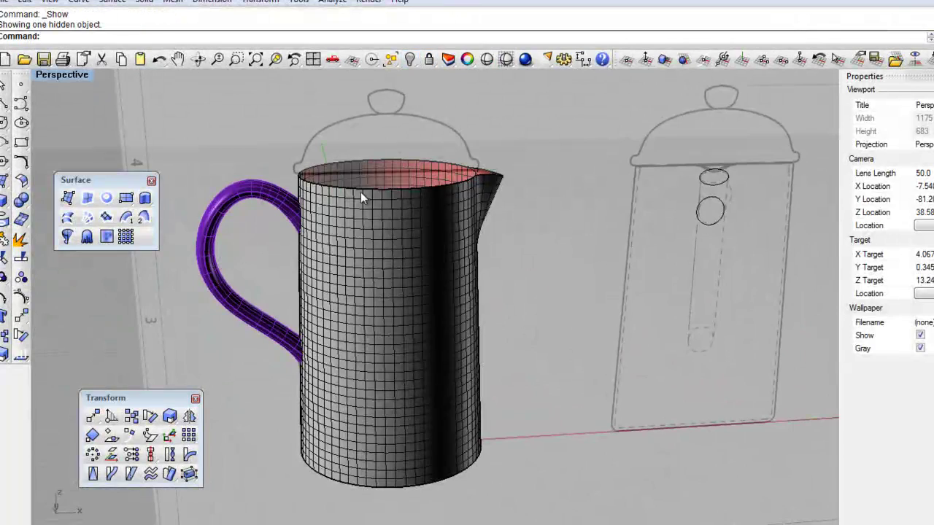